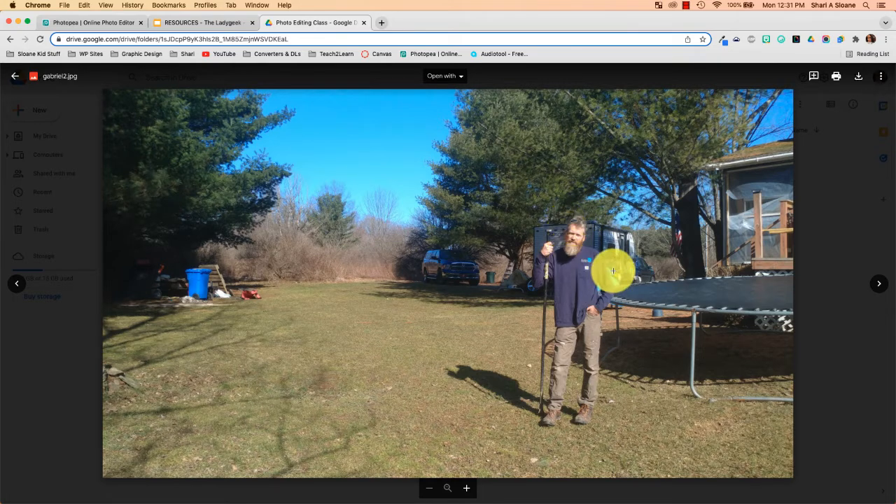
# Step: Download gabriel2.jpg from Google Drive, switch to Photopea and open the downloaded photo there
pyautogui.click(858, 79)
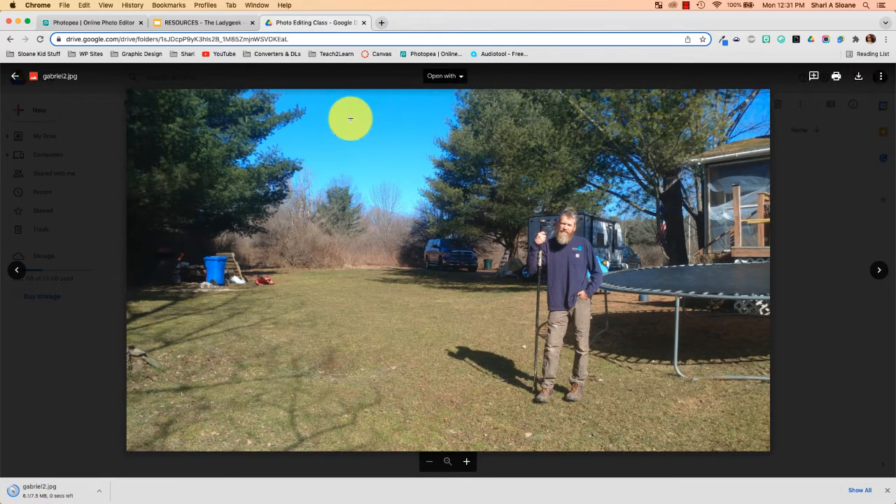
pyautogui.click(95, 24)
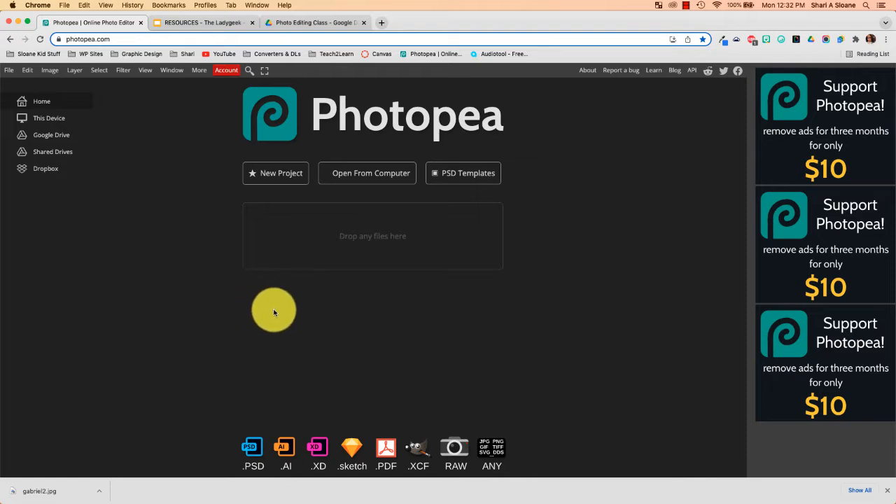
pyautogui.moveTo(40, 489); pyautogui.dragTo(422, 264)
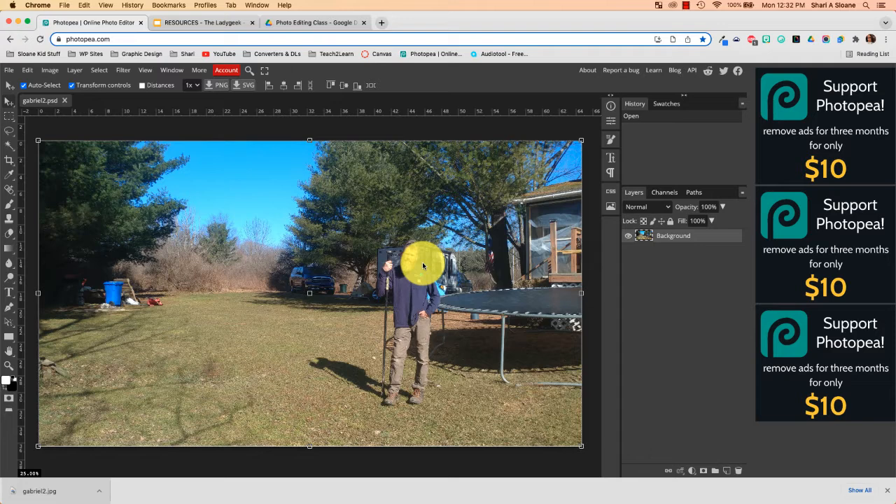
# Step: Open jkfn090.jpeg from the school folder as a second document and return to the gabriel2 document
pyautogui.click(12, 71)
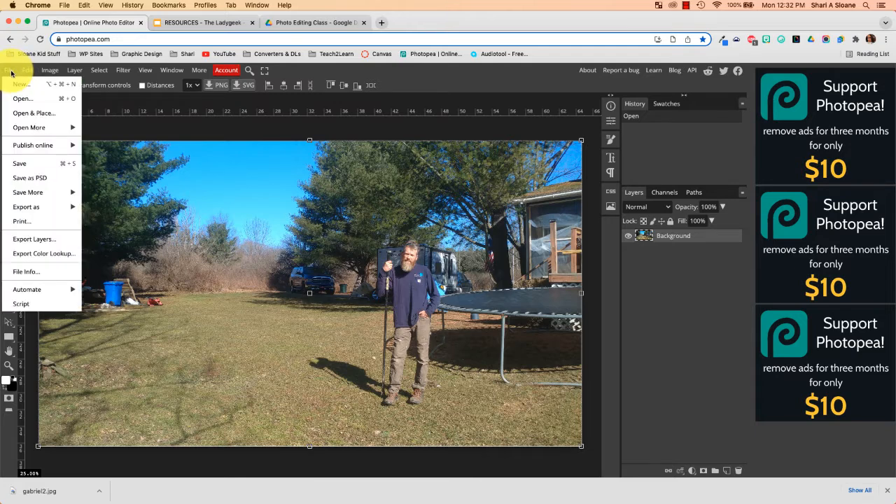
pyautogui.click(31, 102)
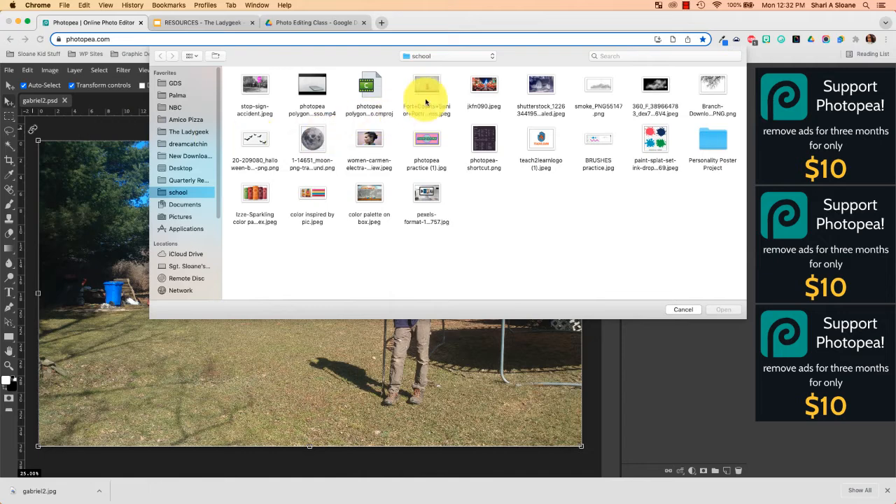
pyautogui.click(726, 312)
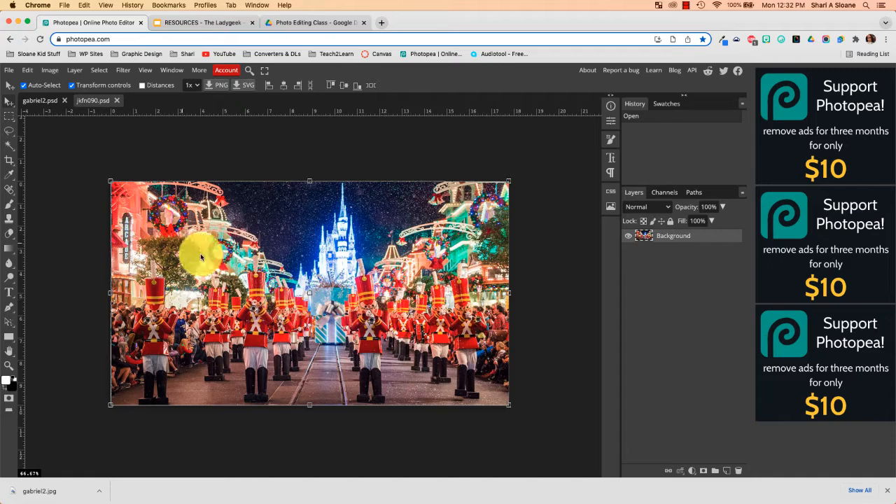
pyautogui.click(40, 101)
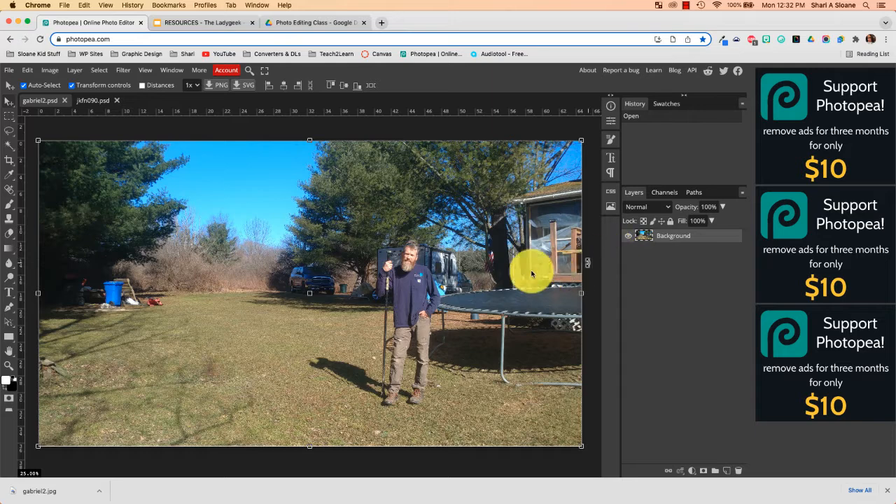
# Step: Duplicate the Background layer, hide and lock the original, and make the duplicate the active layer
pyautogui.rightClick(678, 240)
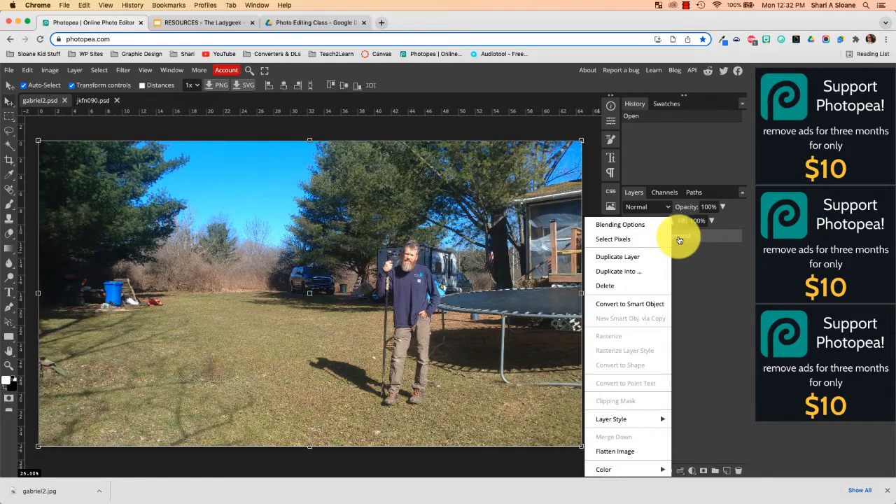
pyautogui.click(625, 258)
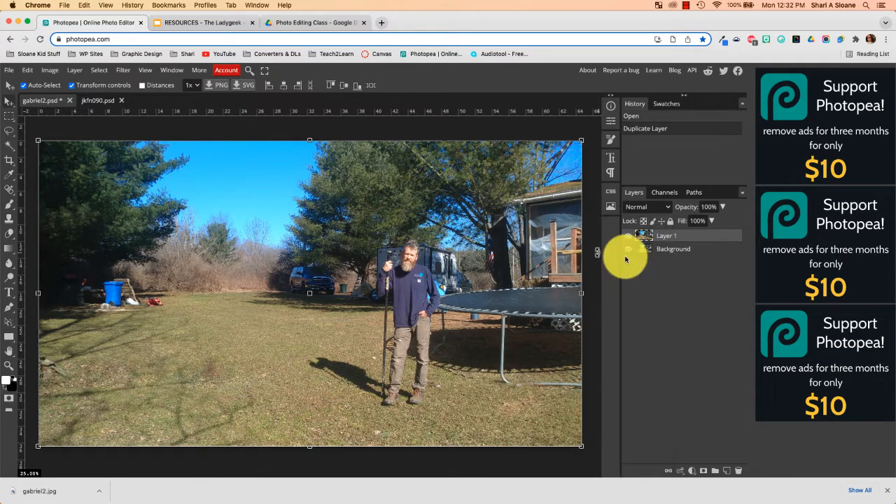
pyautogui.click(676, 250)
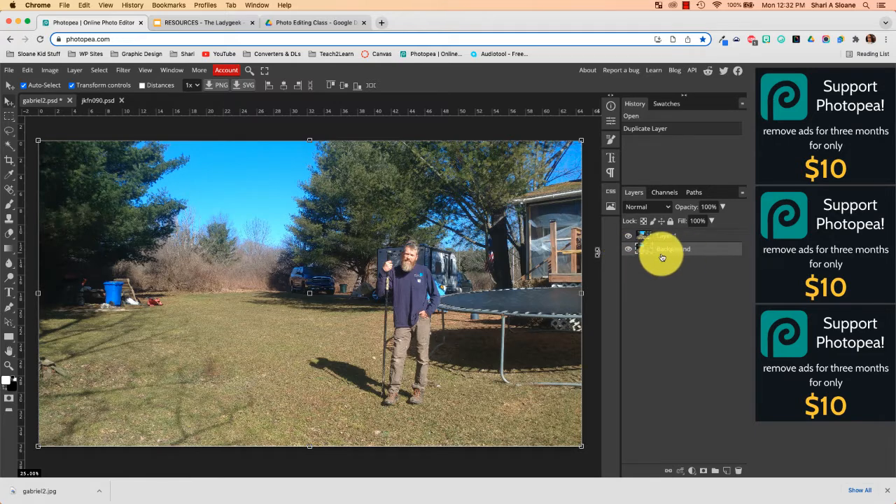
pyautogui.click(627, 249)
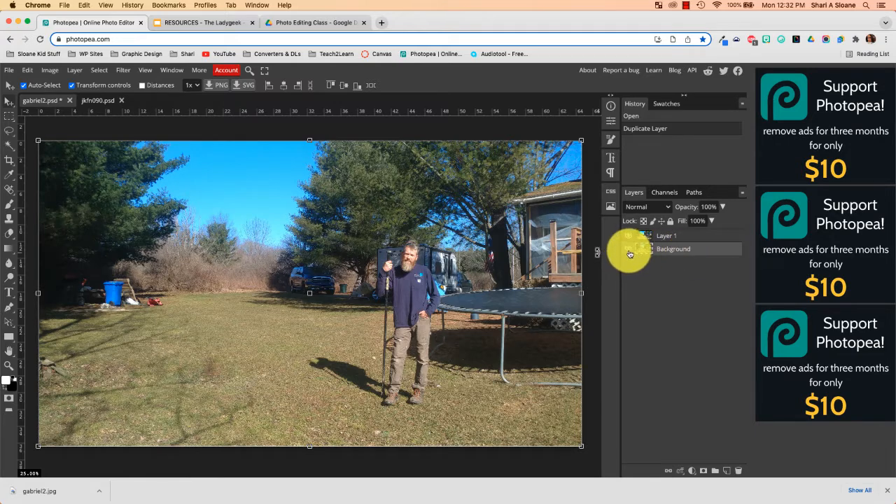
pyautogui.click(670, 221)
pyautogui.click(691, 240)
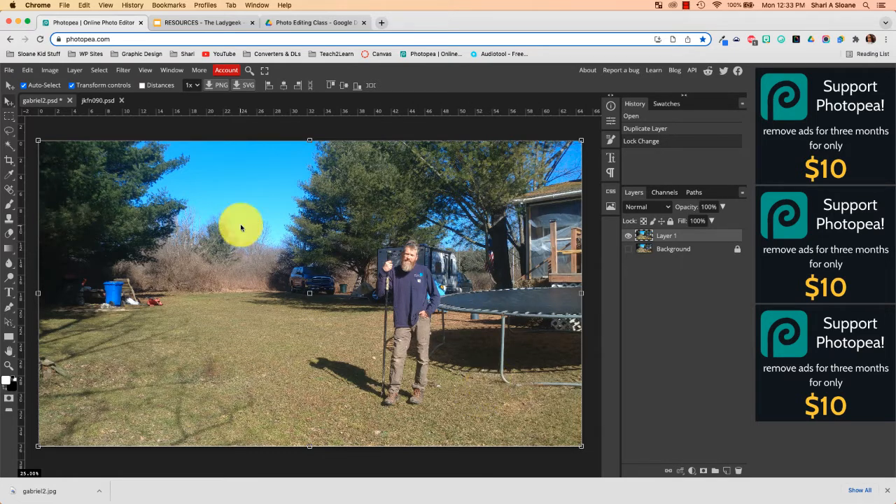
# Step: Open the Levels adjustment for Layer 1
pyautogui.click(50, 70)
pyautogui.moveTo(54, 101)
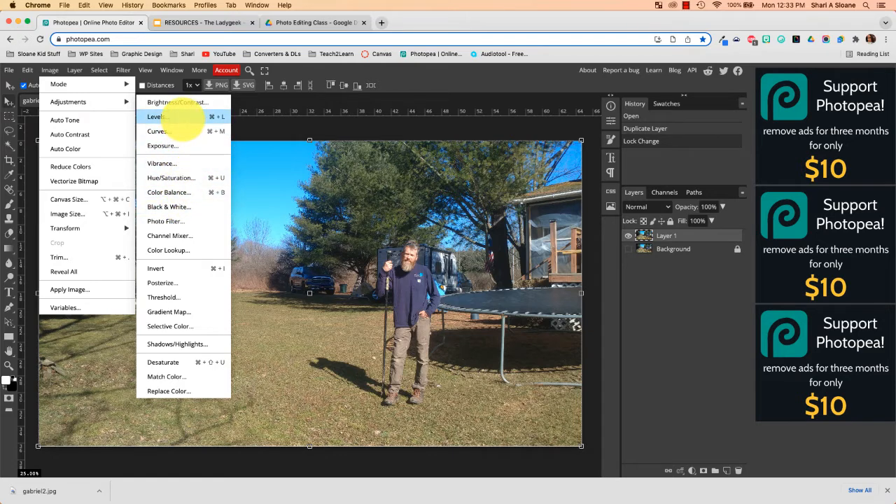
pyautogui.click(157, 116)
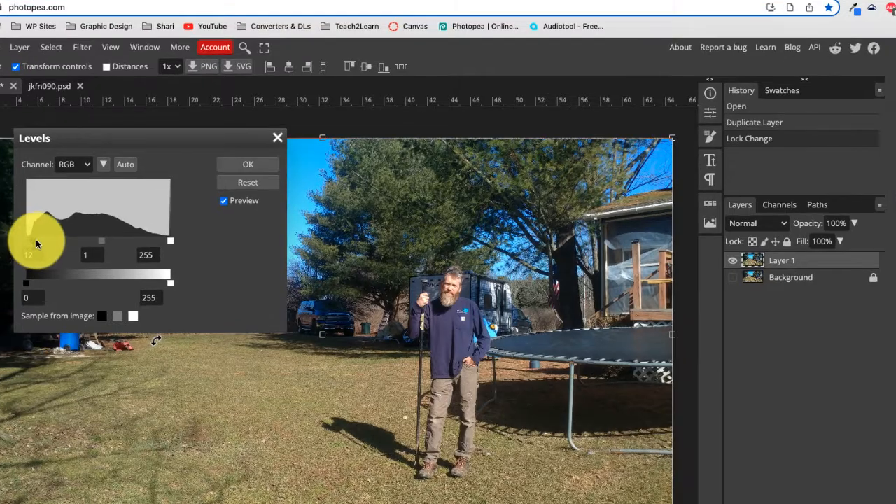
pyautogui.moveTo(83, 221); pyautogui.dragTo(96, 222)
pyautogui.moveTo(52, 242); pyautogui.dragTo(20, 242)
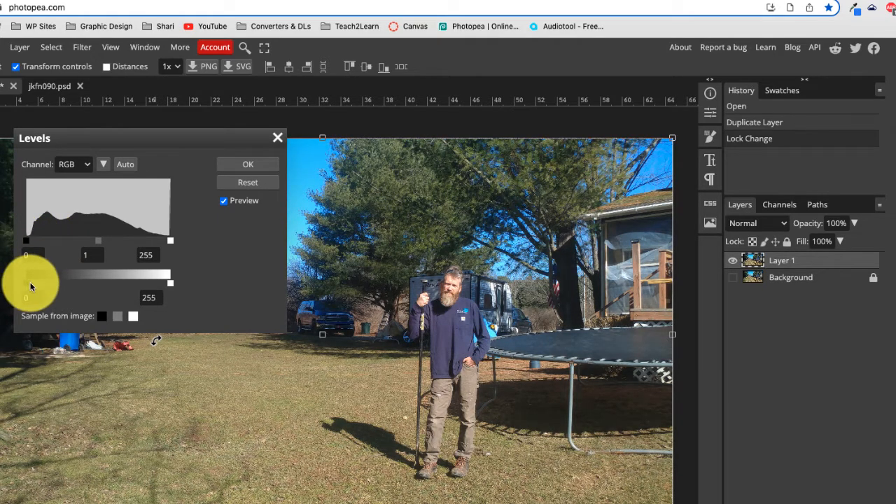
pyautogui.moveTo(26, 282)
pyautogui.mouseDown()
pyautogui.moveTo(75, 281)
pyautogui.moveTo(16, 277)
pyautogui.mouseUp()
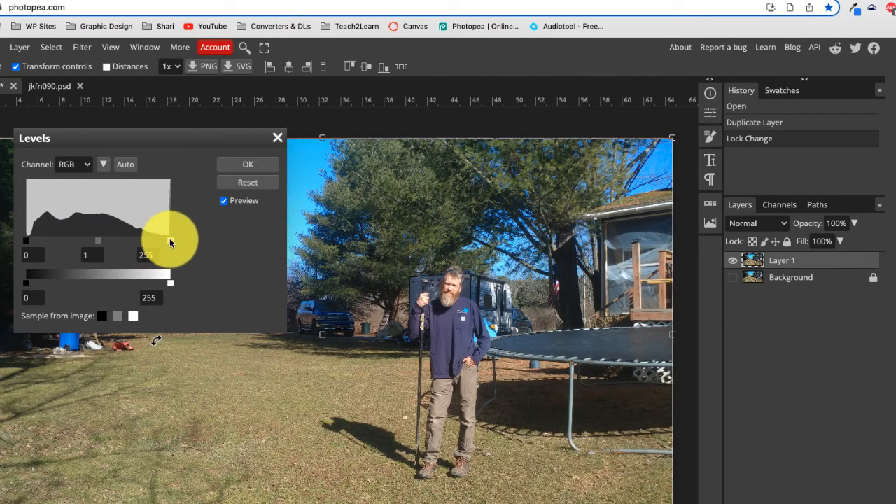
pyautogui.moveTo(170, 242)
pyautogui.mouseDown()
pyautogui.moveTo(133, 242)
pyautogui.moveTo(188, 242)
pyautogui.mouseUp()
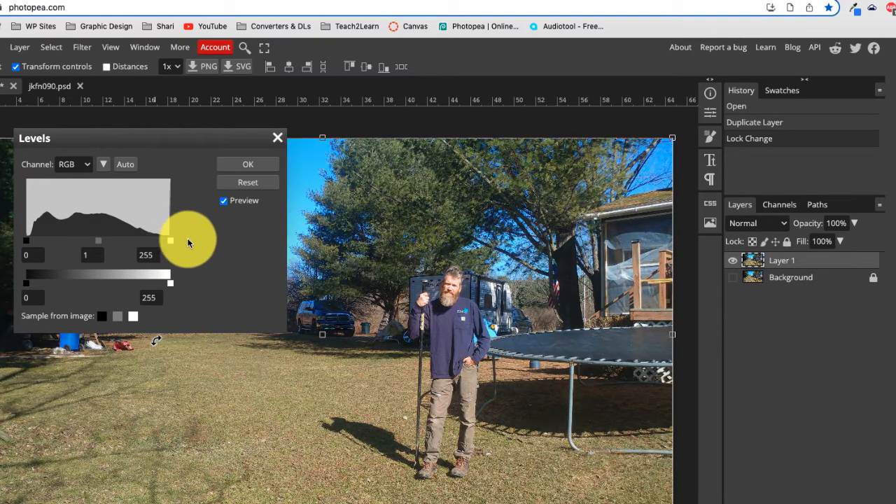
pyautogui.moveTo(170, 284)
pyautogui.mouseDown()
pyautogui.moveTo(143, 278)
pyautogui.moveTo(176, 282)
pyautogui.mouseUp()
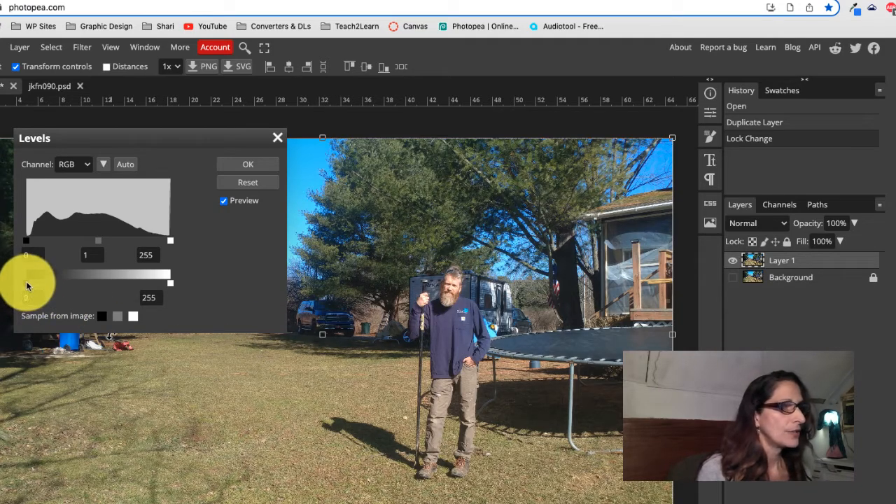
# Step: Set the Levels output range to 17–229 and the input black and white points to 9 and 246, and apply the adjustment
pyautogui.moveTo(27, 285); pyautogui.dragTo(36, 280)
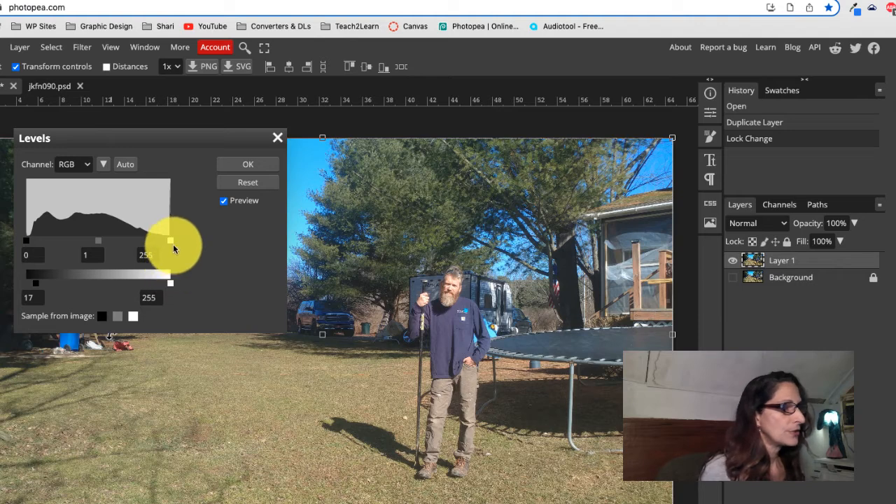
pyautogui.moveTo(169, 240); pyautogui.dragTo(172, 247)
pyautogui.click(174, 281)
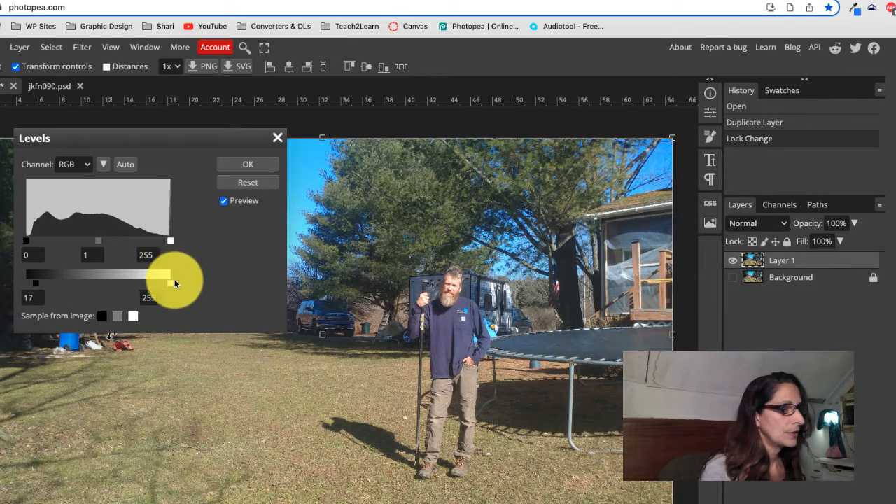
pyautogui.moveTo(172, 286); pyautogui.dragTo(157, 280)
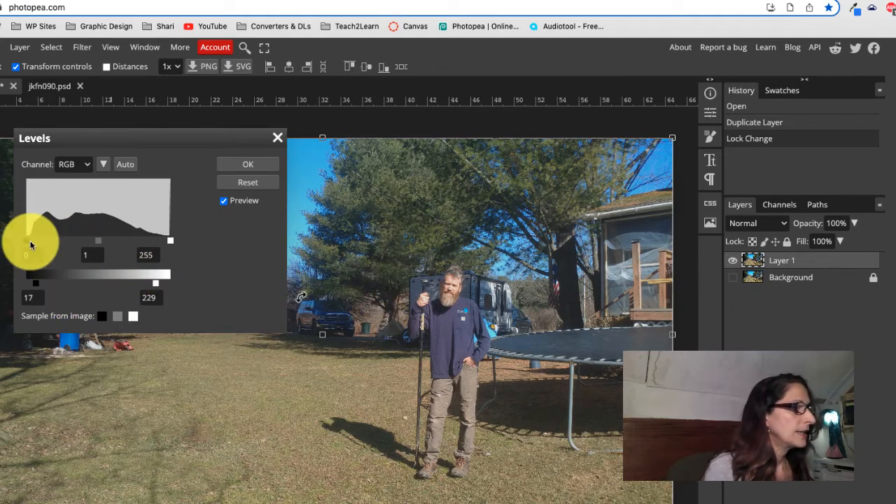
pyautogui.moveTo(30, 241); pyautogui.dragTo(32, 240)
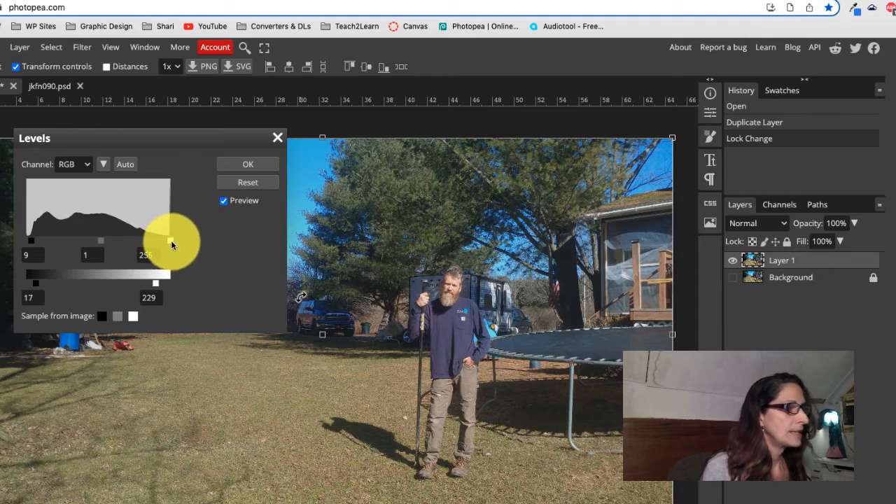
pyautogui.moveTo(166, 240); pyautogui.dragTo(166, 242)
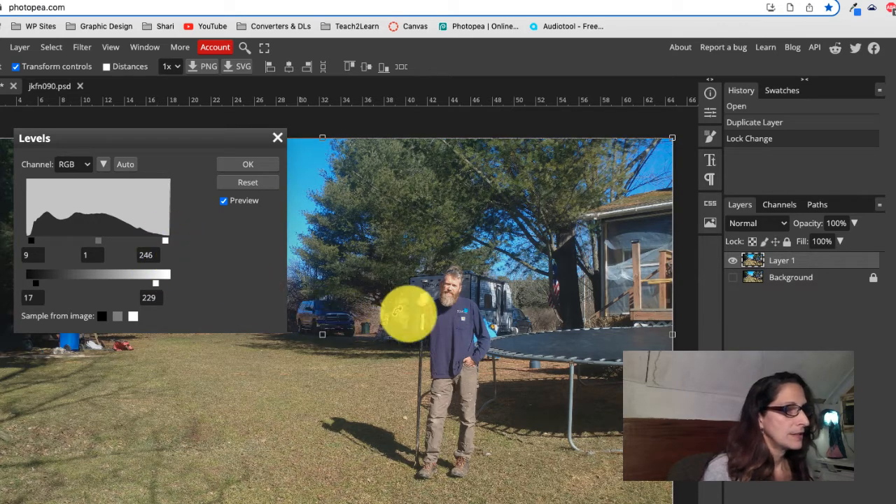
pyautogui.click(731, 278)
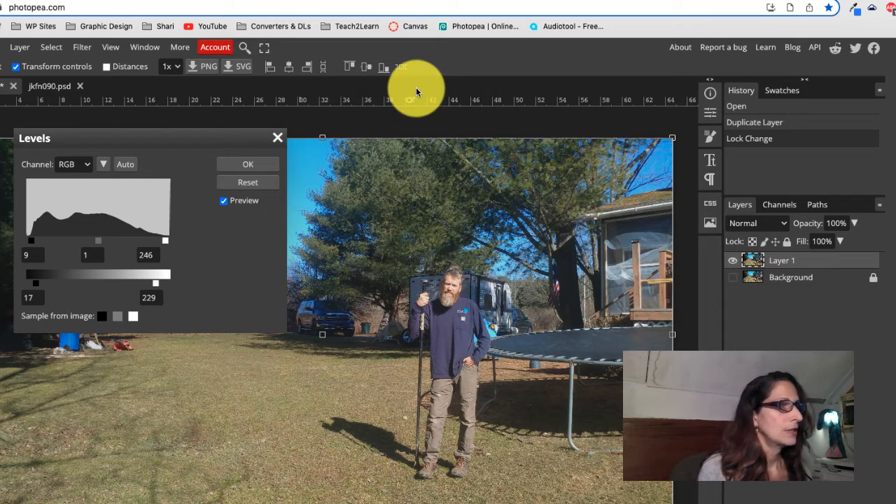
pyautogui.click(244, 167)
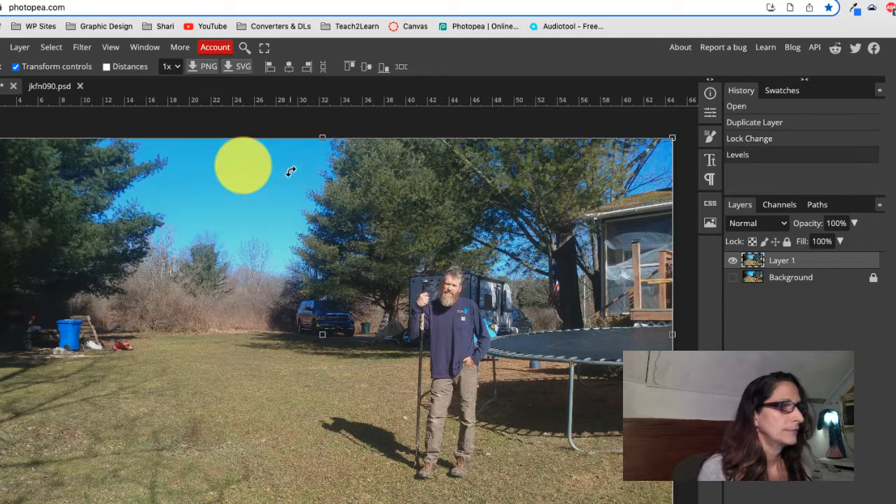
# Step: Show the Background layer and toggle Layer 1's visibility repeatedly to compare the photo before and after the Levels adjustment, leaving both layers shown
pyautogui.click(735, 265)
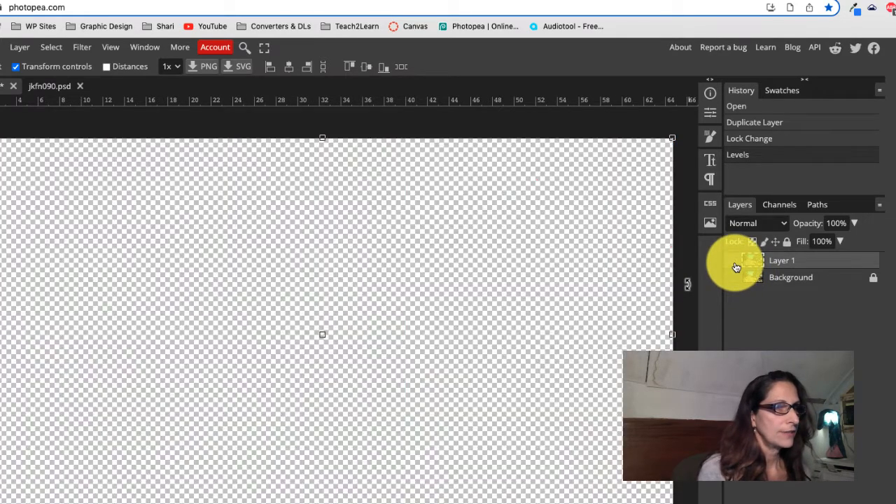
pyautogui.click(734, 265)
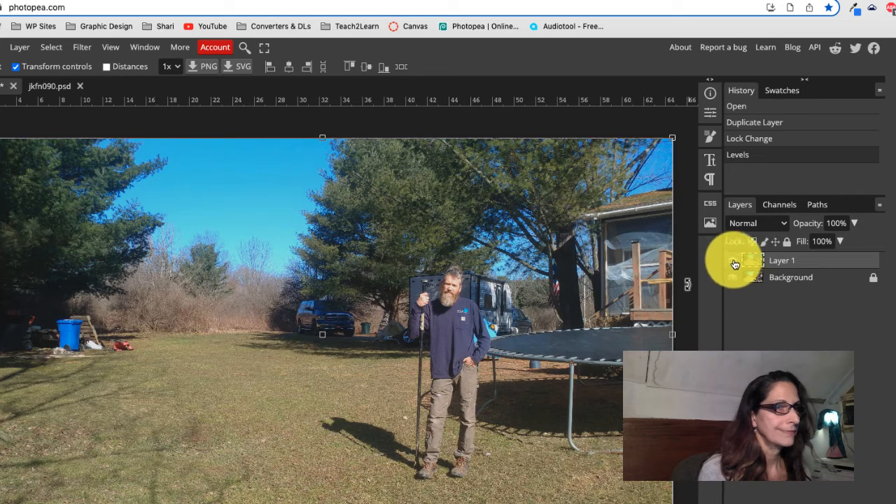
pyautogui.click(735, 265)
pyautogui.click(735, 265)
pyautogui.click(735, 264)
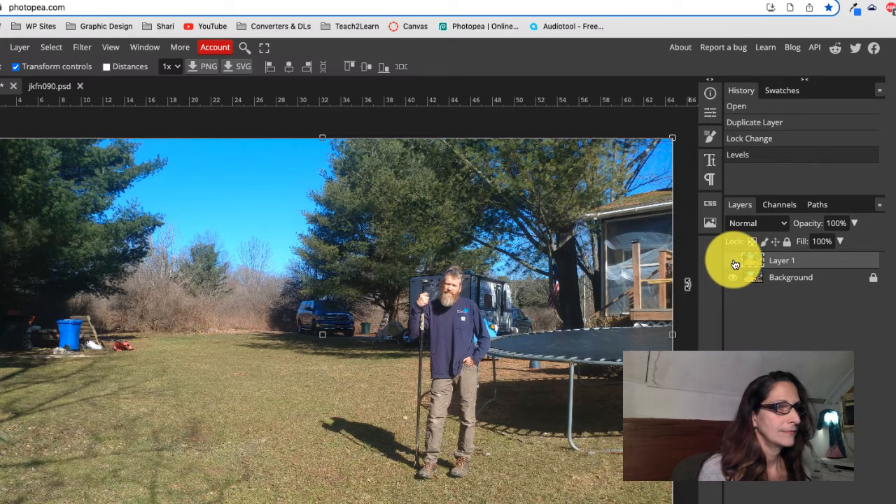
pyautogui.click(735, 265)
pyautogui.click(734, 264)
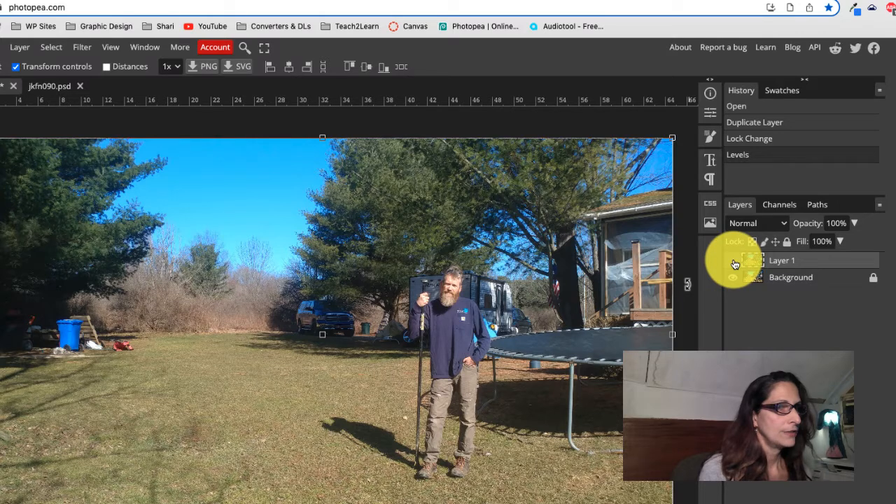
pyautogui.click(734, 264)
pyautogui.click(734, 263)
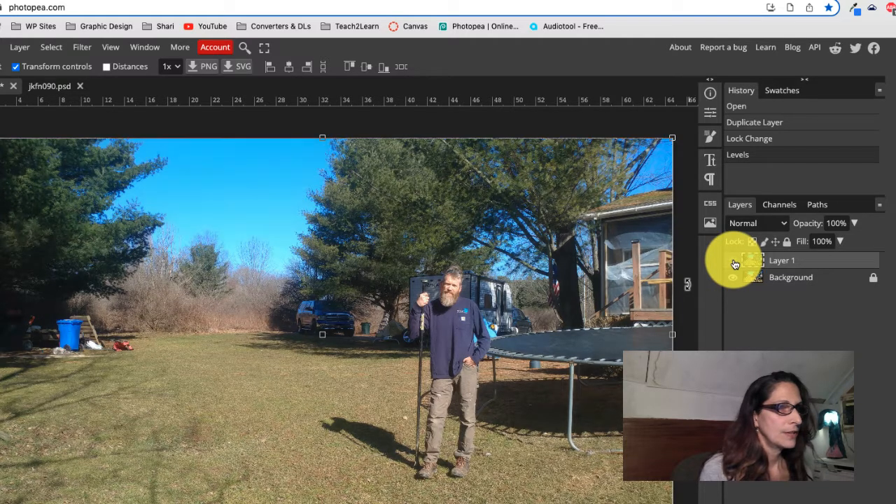
pyautogui.click(734, 264)
pyautogui.click(734, 264)
pyautogui.click(735, 264)
pyautogui.click(735, 264)
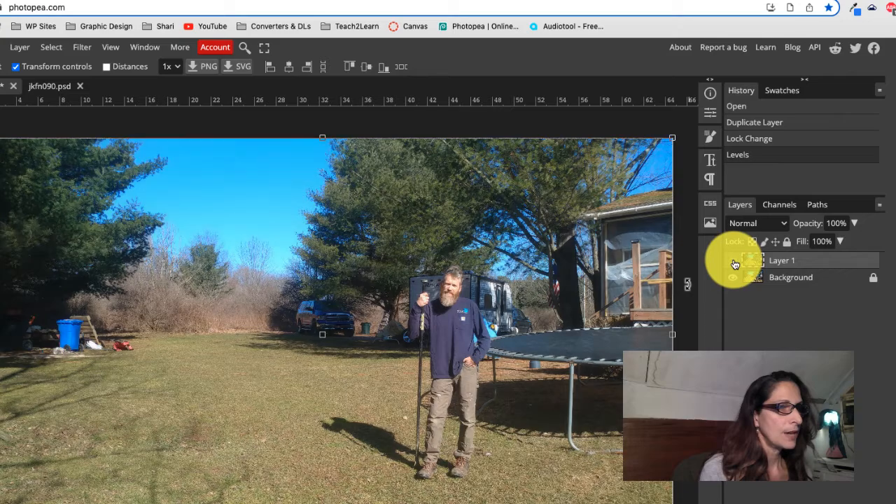
pyautogui.click(734, 263)
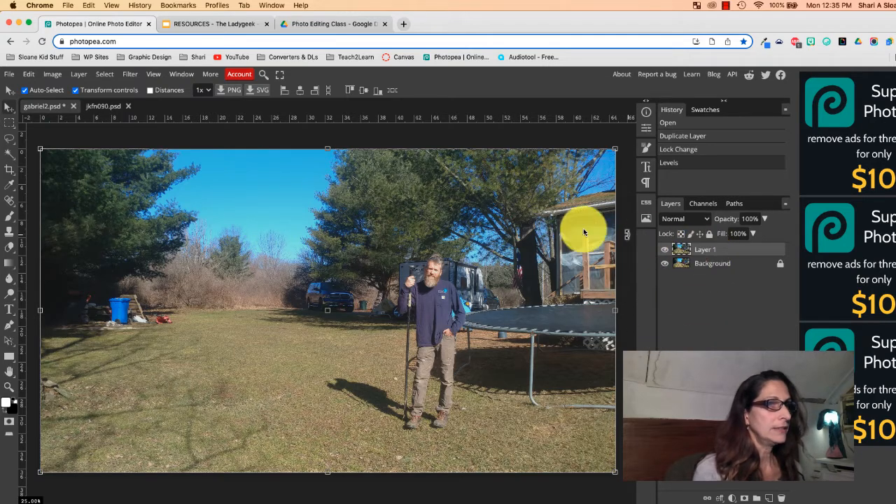
# Step: Open the Vibrance adjustment for Layer 1 and set the vibrance to 55
pyautogui.click(51, 77)
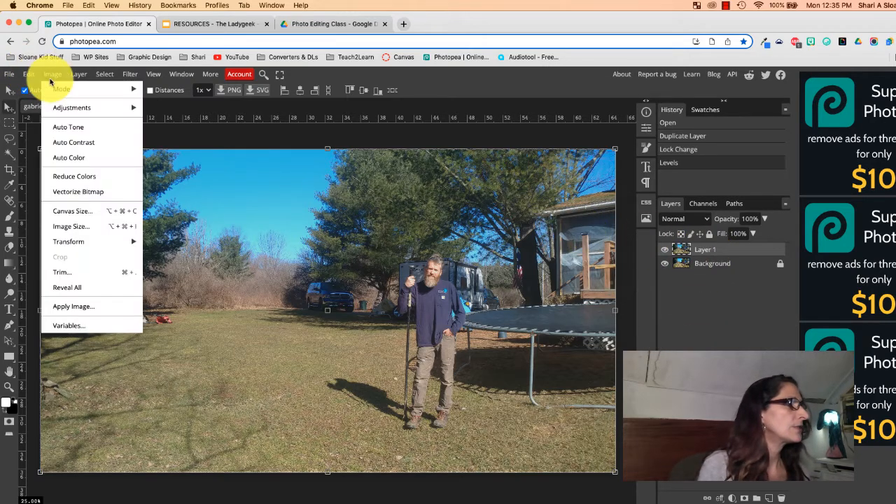
pyautogui.moveTo(84, 110)
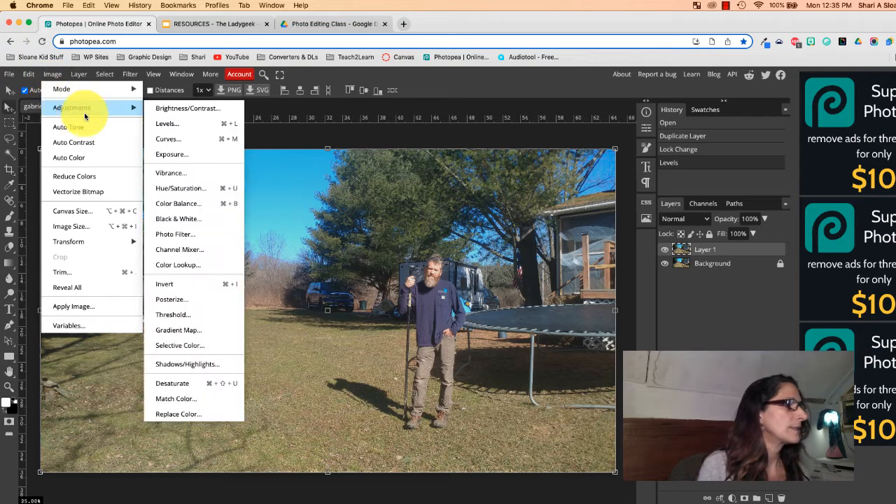
pyautogui.click(178, 178)
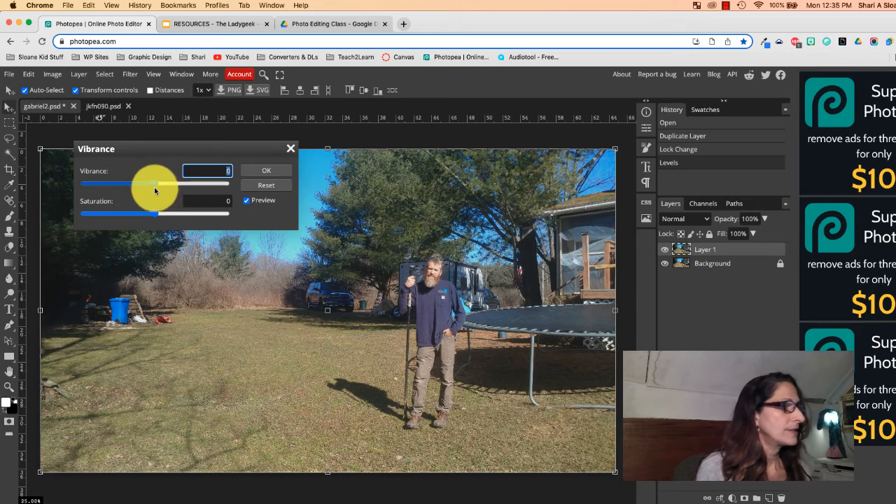
pyautogui.moveTo(154, 191); pyautogui.dragTo(190, 193)
pyautogui.click(274, 186)
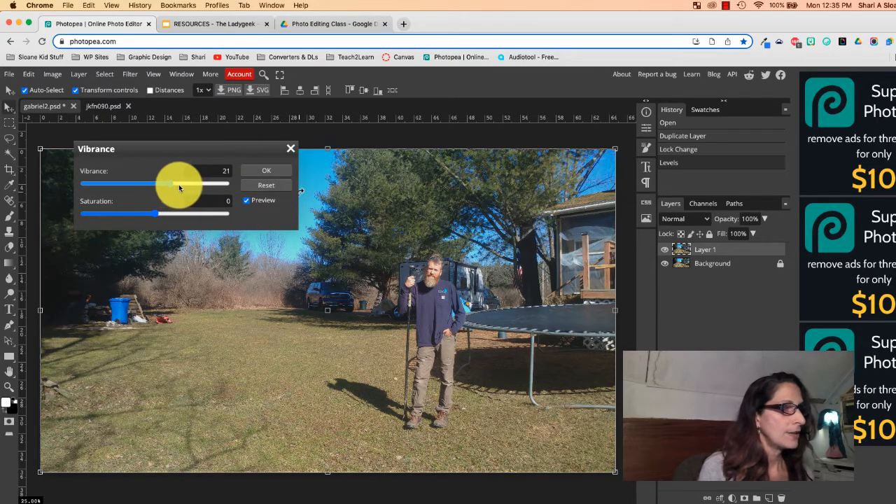
pyautogui.moveTo(182, 185); pyautogui.dragTo(196, 186)
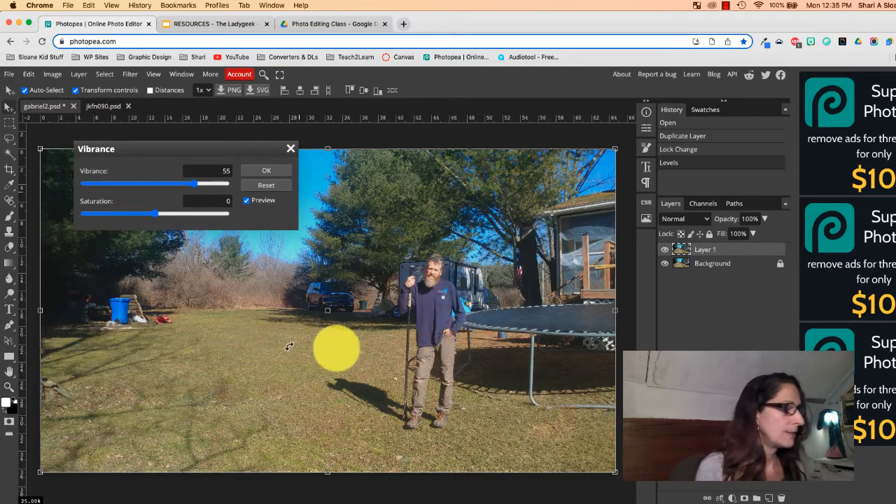
# Step: Set the saturation to 7 in the Vibrance adjustment after trying 40, and apply it
pyautogui.click(8, 390)
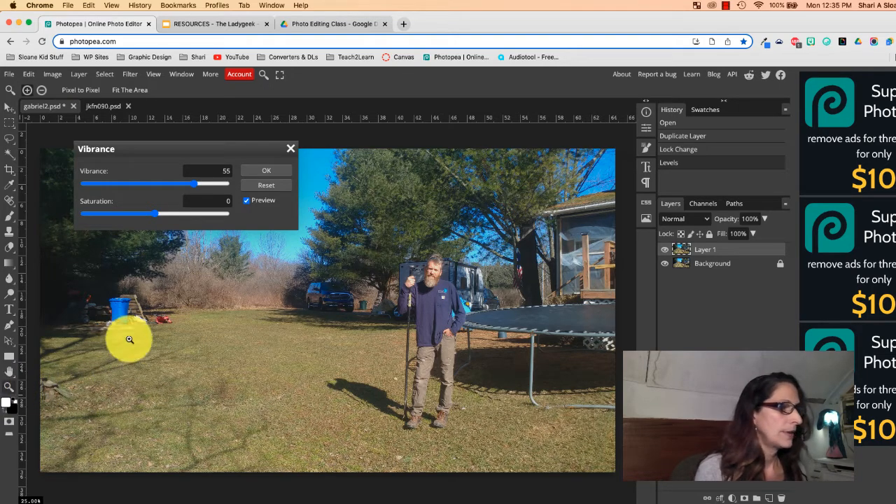
pyautogui.moveTo(157, 213); pyautogui.dragTo(185, 214)
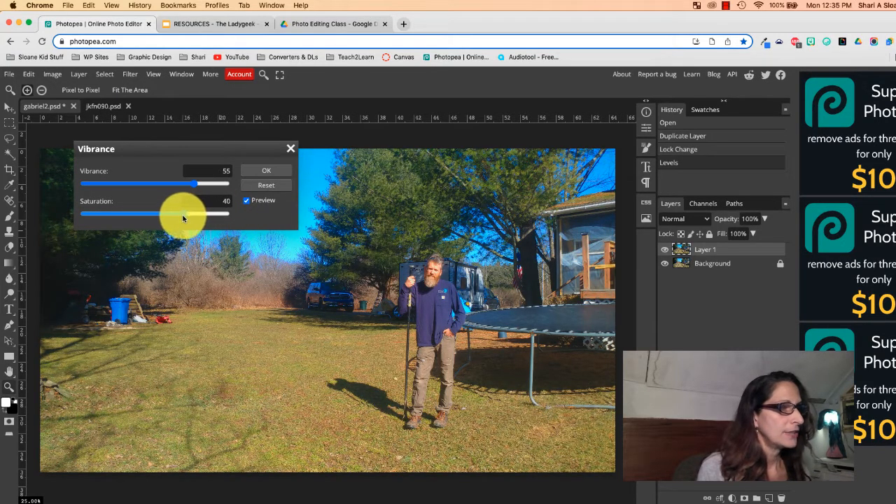
pyautogui.moveTo(182, 217); pyautogui.dragTo(160, 215)
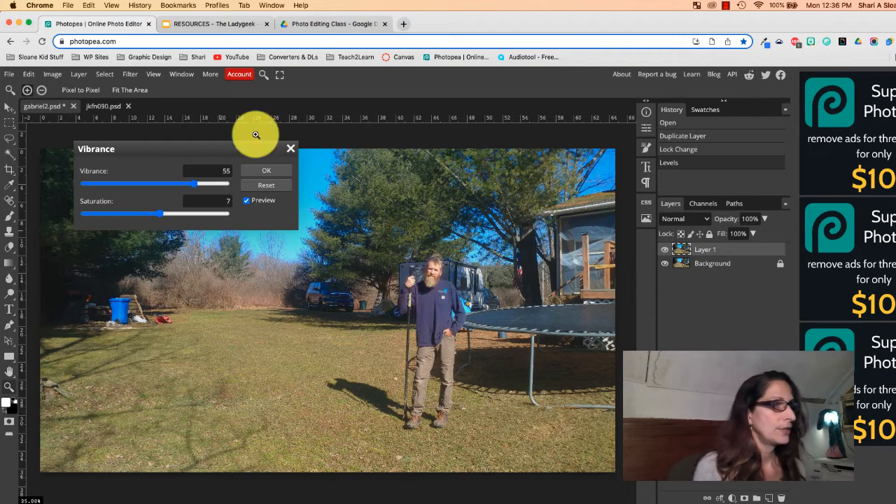
pyautogui.click(270, 173)
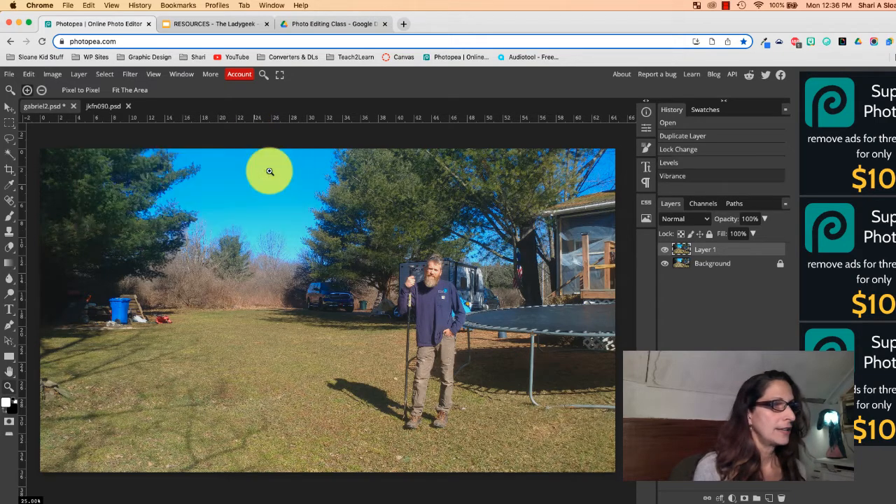
# Step: Trace around the man and his pole with the Magnetic Lasso and close the outline into a selection
pyautogui.click(437, 317)
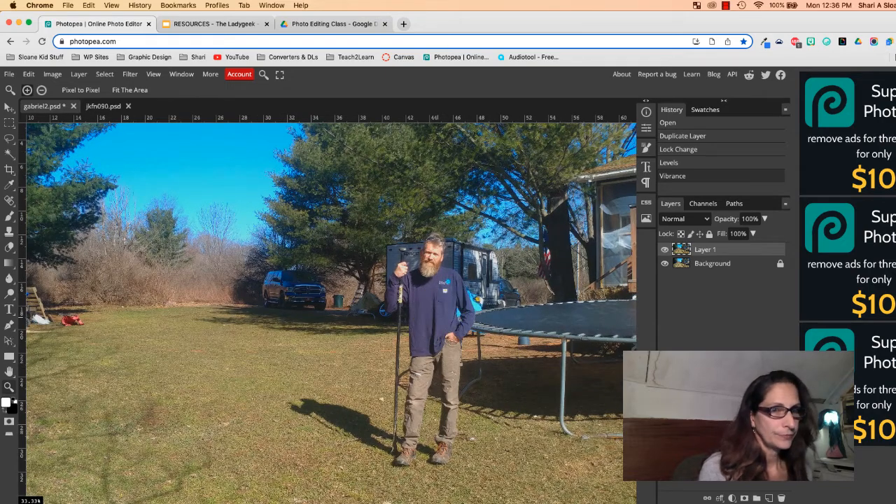
pyautogui.scroll(1, 327, 312)
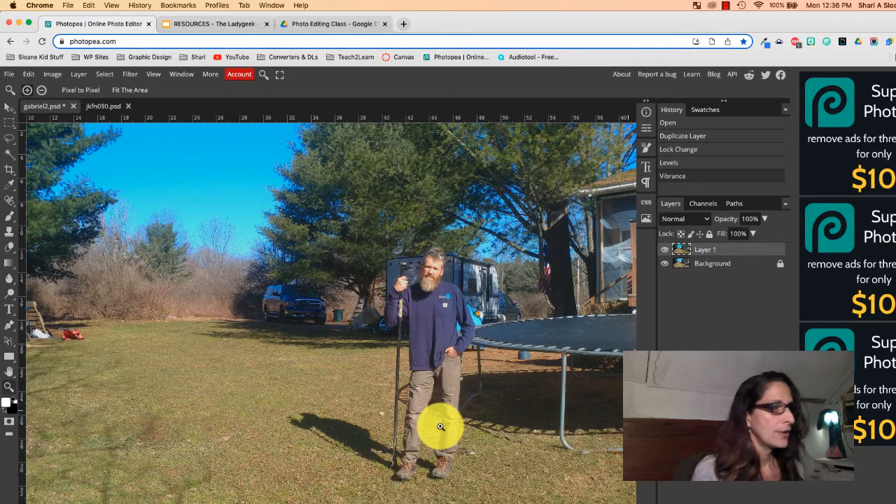
pyautogui.rightClick(11, 145)
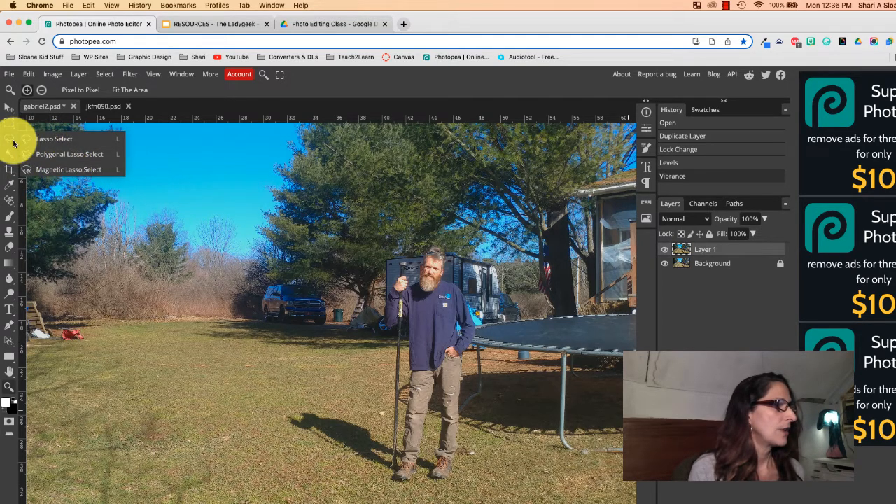
pyautogui.click(67, 170)
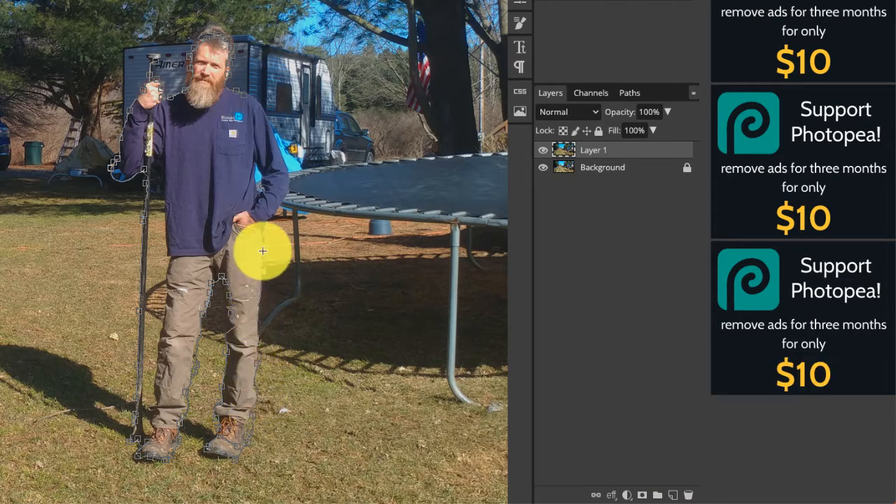
pyautogui.doubleClick(248, 93)
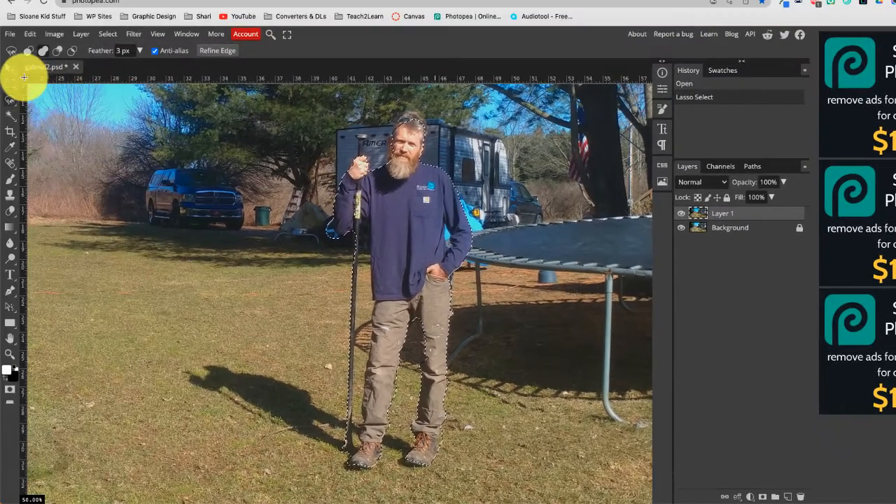
# Step: Set the Magnetic Lasso to add to the selection, and switch to the freehand Lasso Select tool for the head area
pyautogui.click(43, 53)
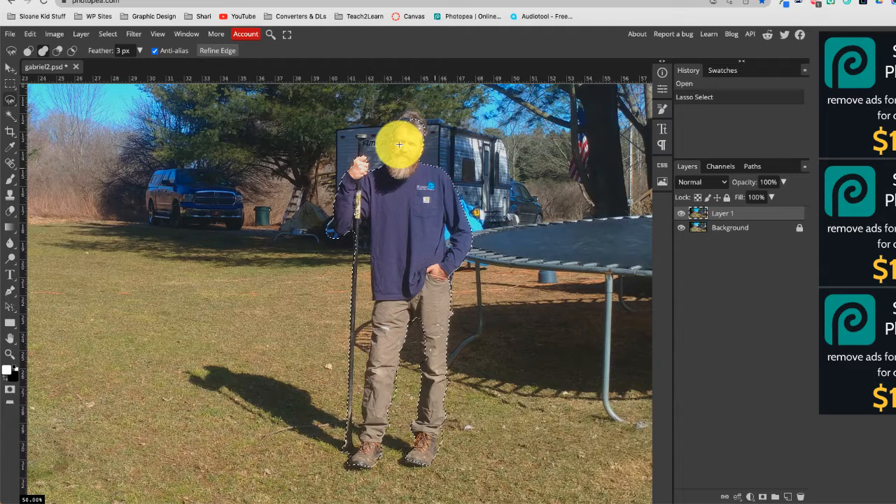
pyautogui.scroll(4, 400, 147)
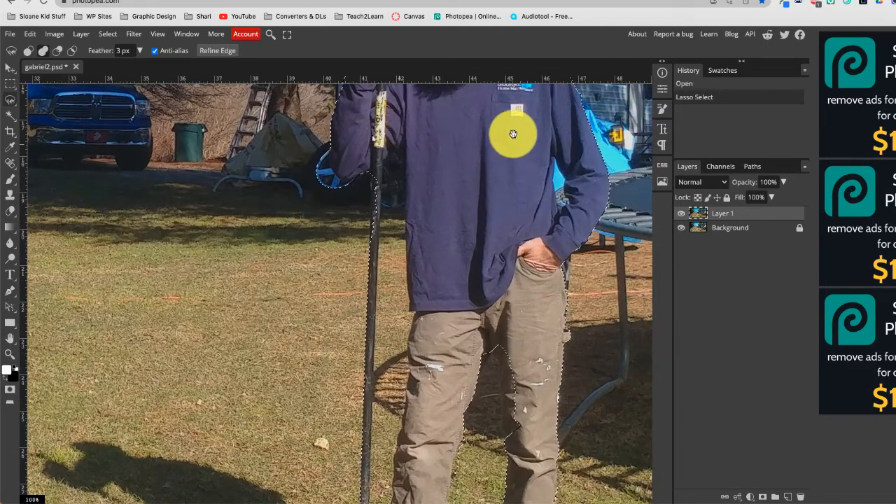
pyautogui.moveTo(512, 190); pyautogui.dragTo(506, 298)
pyautogui.scroll(2, 506, 298)
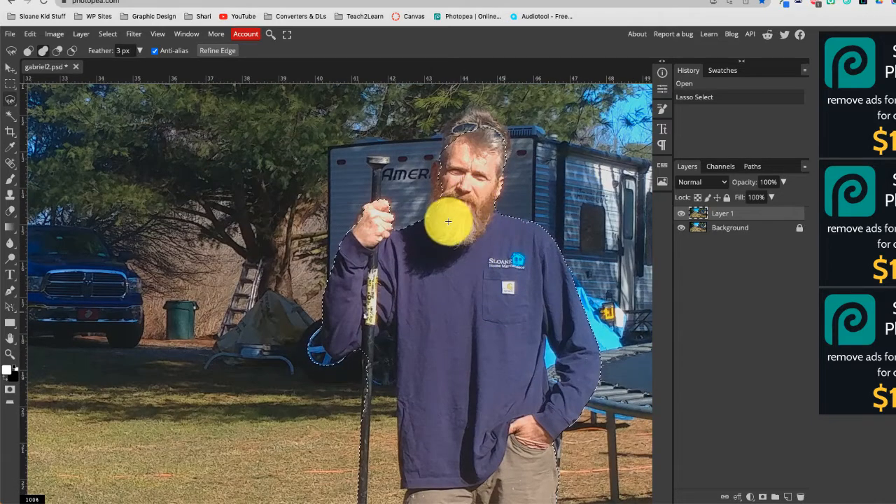
pyautogui.click(11, 102)
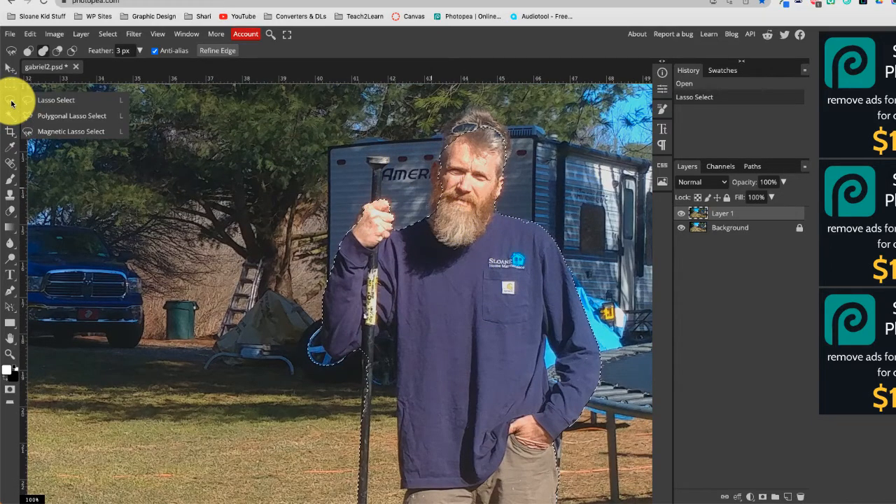
pyautogui.click(48, 100)
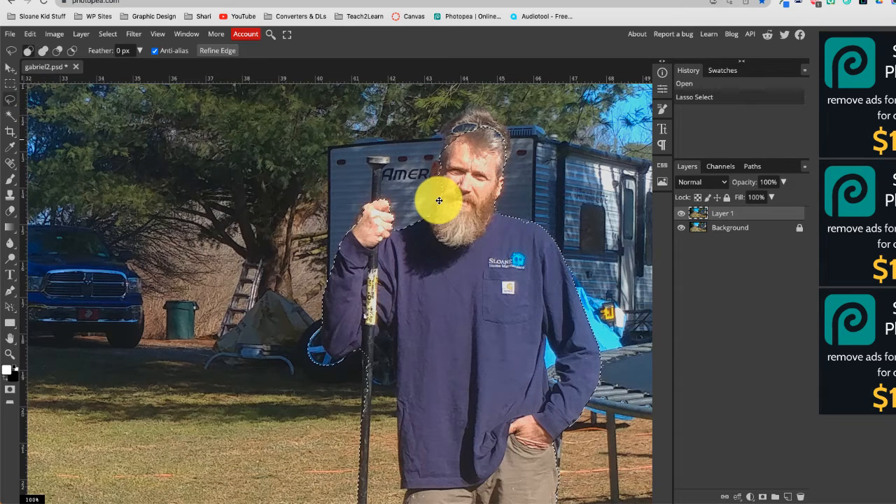
pyautogui.moveTo(435, 212); pyautogui.dragTo(442, 219)
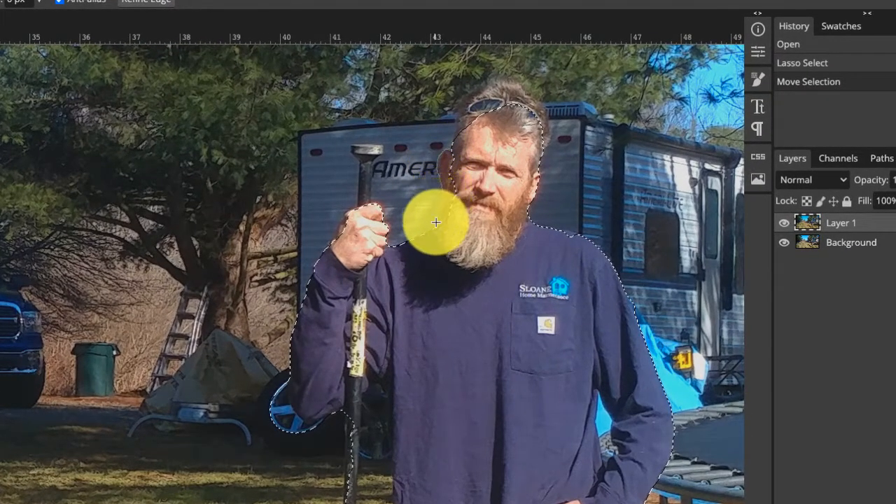
pyautogui.moveTo(459, 217); pyautogui.dragTo(448, 148)
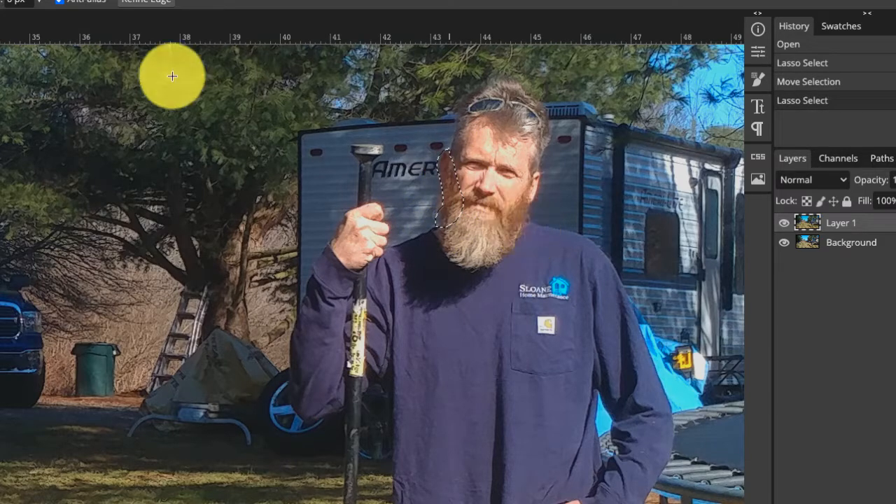
pyautogui.hotkey('ctrl', 'z')
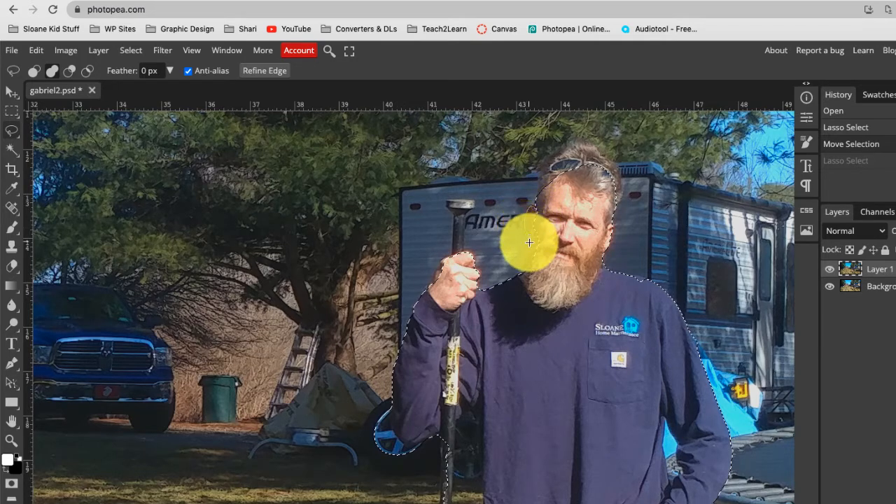
# Step: Add the missed parts of the man's ear, beard edge, hair and shoulder to the selection with the freehand Lasso
pyautogui.moveTo(523, 259)
pyautogui.mouseDown()
pyautogui.moveTo(520, 273)
pyautogui.moveTo(551, 236)
pyautogui.moveTo(540, 210)
pyautogui.moveTo(556, 225)
pyautogui.mouseUp()
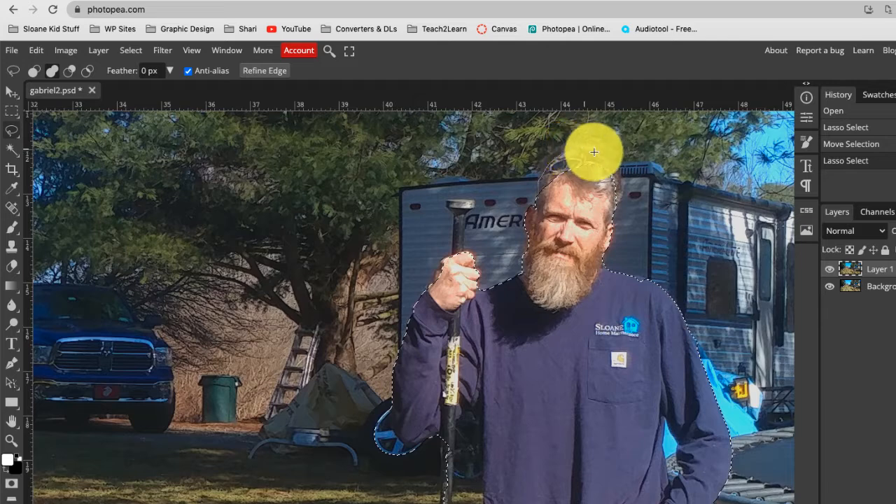
pyautogui.moveTo(621, 174)
pyautogui.mouseDown()
pyautogui.moveTo(622, 191)
pyautogui.moveTo(606, 206)
pyautogui.moveTo(536, 194)
pyautogui.mouseUp()
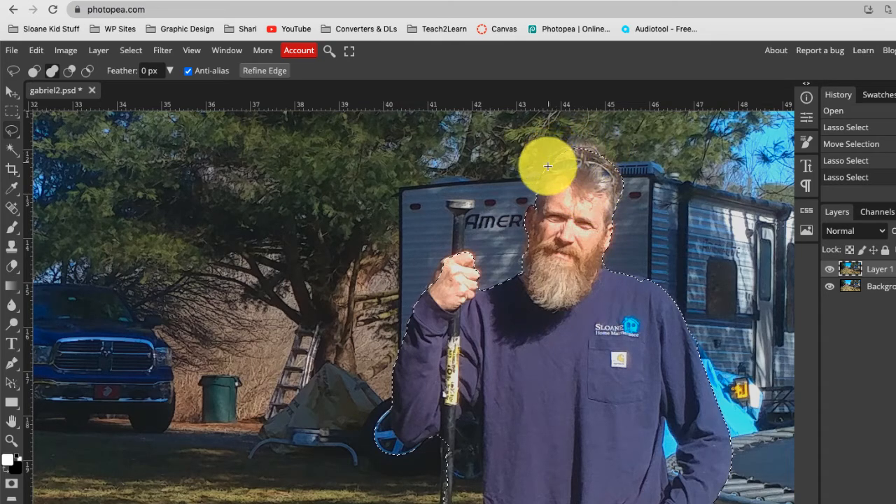
pyautogui.moveTo(547, 166); pyautogui.dragTo(566, 194)
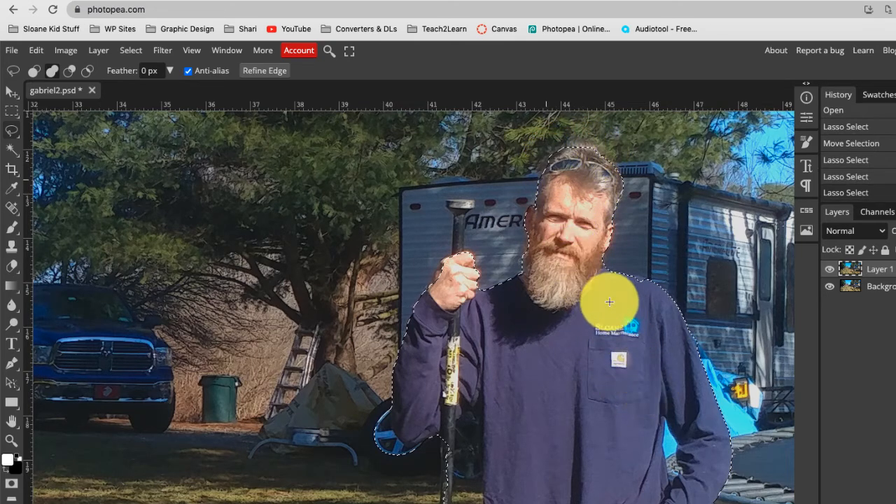
pyautogui.moveTo(601, 271)
pyautogui.mouseDown()
pyautogui.moveTo(646, 278)
pyautogui.moveTo(656, 296)
pyautogui.mouseUp()
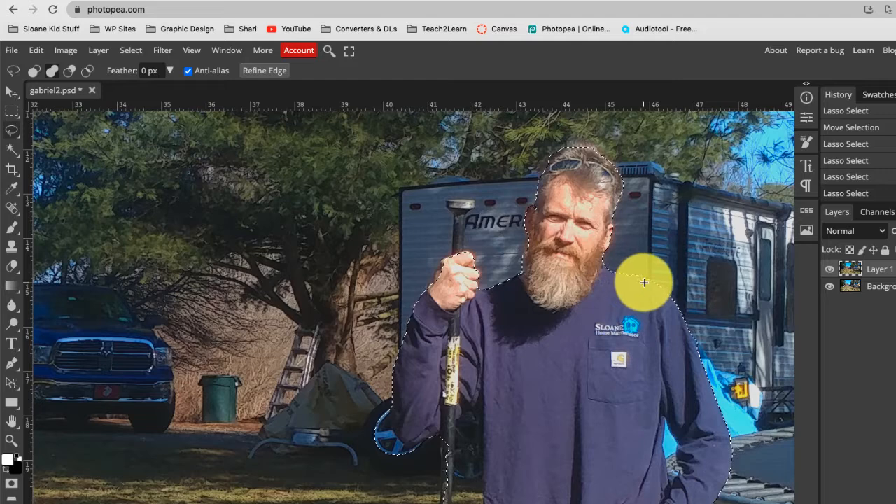
pyautogui.moveTo(645, 281); pyautogui.dragTo(645, 281)
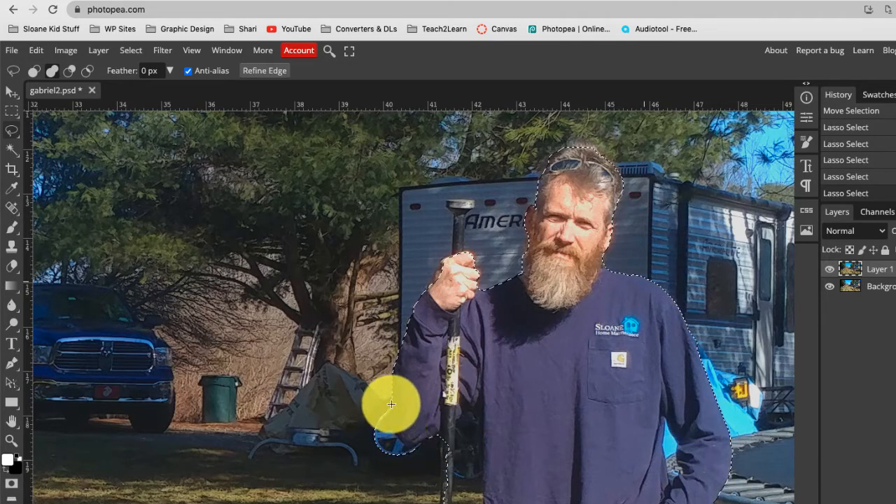
# Step: Set the Lasso to subtract and remove the blue wheel area beside the man's elbow from the selection
pyautogui.moveTo(399, 450)
pyautogui.mouseDown()
pyautogui.moveTo(383, 405)
pyautogui.moveTo(381, 450)
pyautogui.moveTo(389, 381)
pyautogui.moveTo(390, 448)
pyautogui.moveTo(380, 410)
pyautogui.mouseUp()
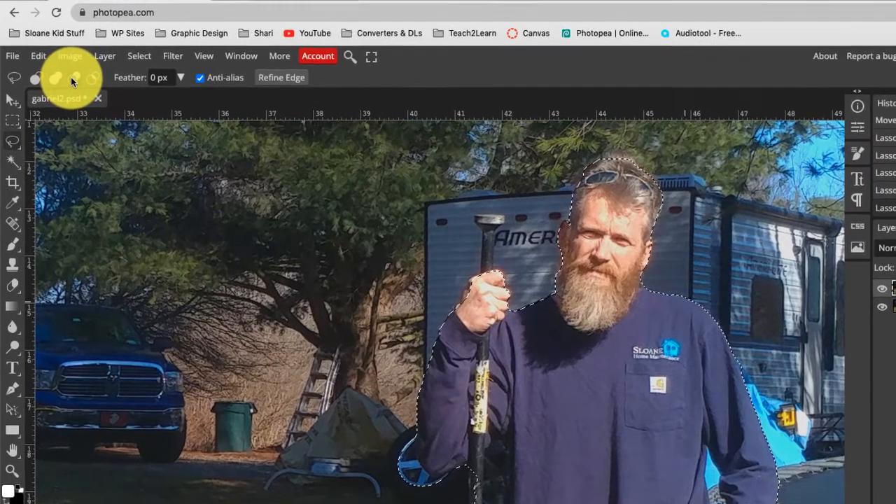
pyautogui.click(76, 77)
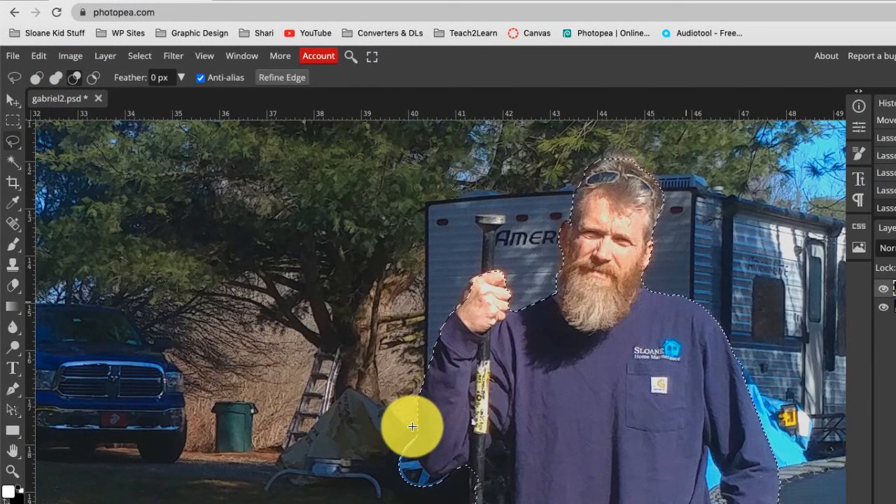
pyautogui.moveTo(417, 434)
pyautogui.mouseDown()
pyautogui.moveTo(426, 472)
pyautogui.moveTo(452, 482)
pyautogui.moveTo(401, 455)
pyautogui.moveTo(413, 429)
pyautogui.mouseUp()
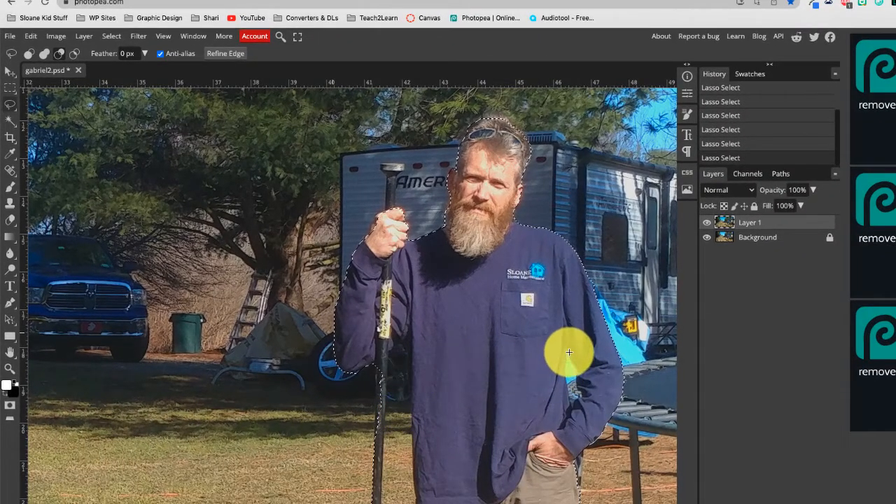
# Step: Use the Magnetic Lasso in subtract mode to remove the blue gap between the man's bent arm and his shirt from the selection
pyautogui.rightClick(12, 106)
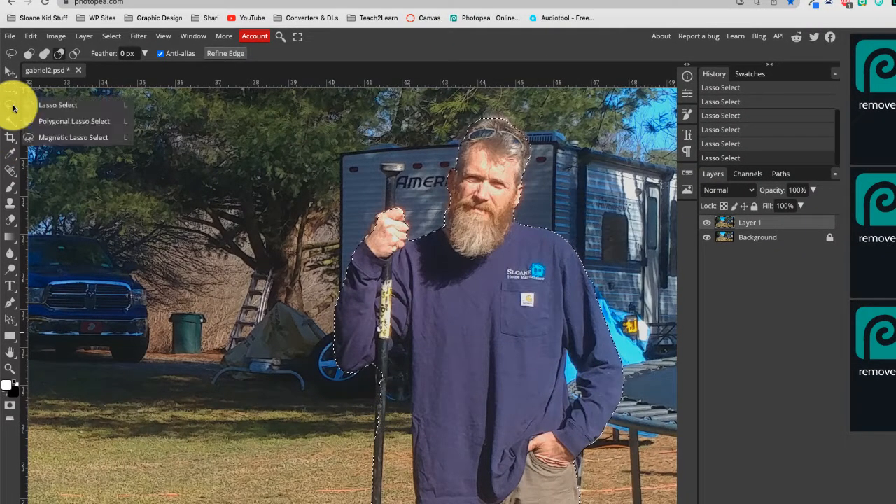
pyautogui.click(57, 139)
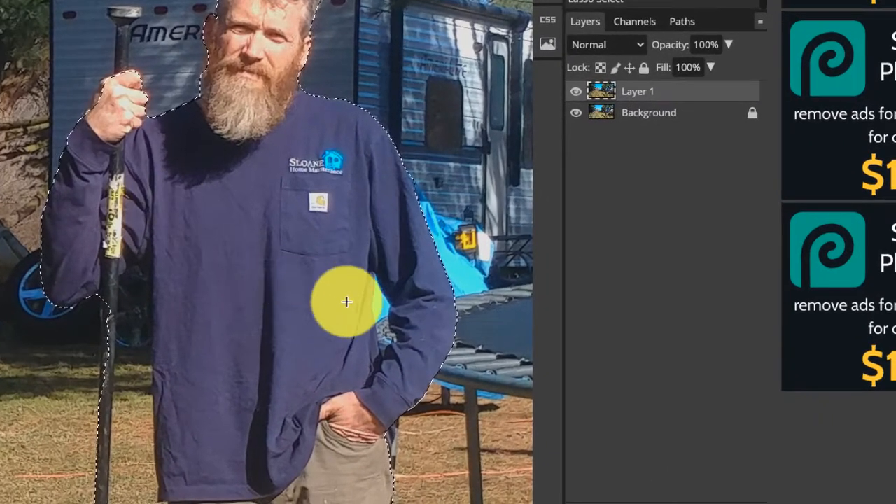
pyautogui.click(373, 277)
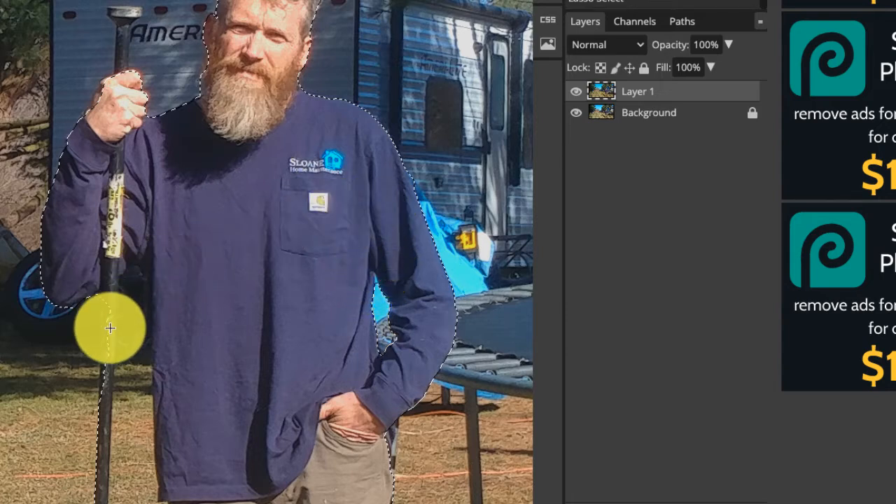
# Step: Subtract the background between the pole and the man's body with the Magnetic Lasso, tracing down to the boot and back up the pole
pyautogui.click(117, 280)
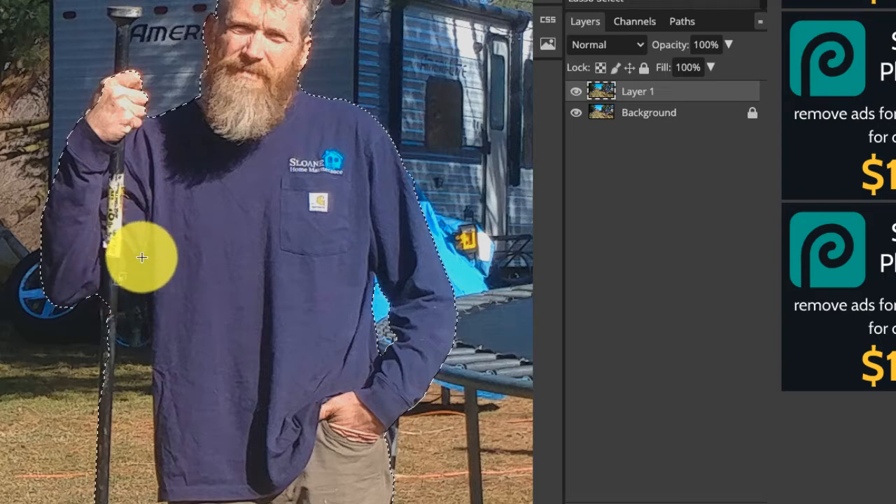
pyautogui.click(152, 243)
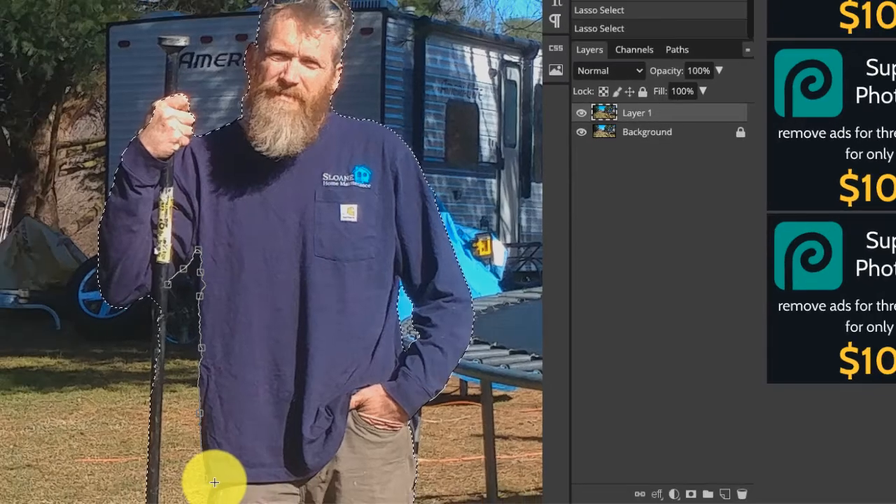
pyautogui.scroll(-5, 215, 476)
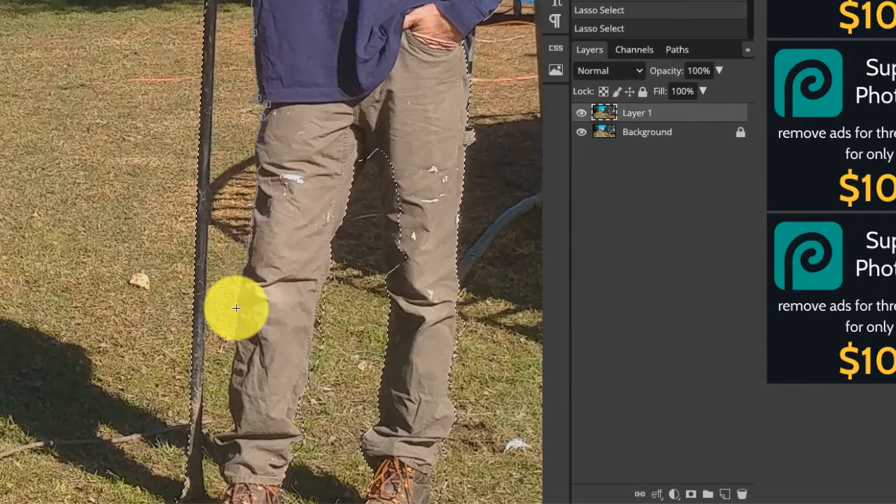
pyautogui.moveTo(230, 386); pyautogui.dragTo(280, 222)
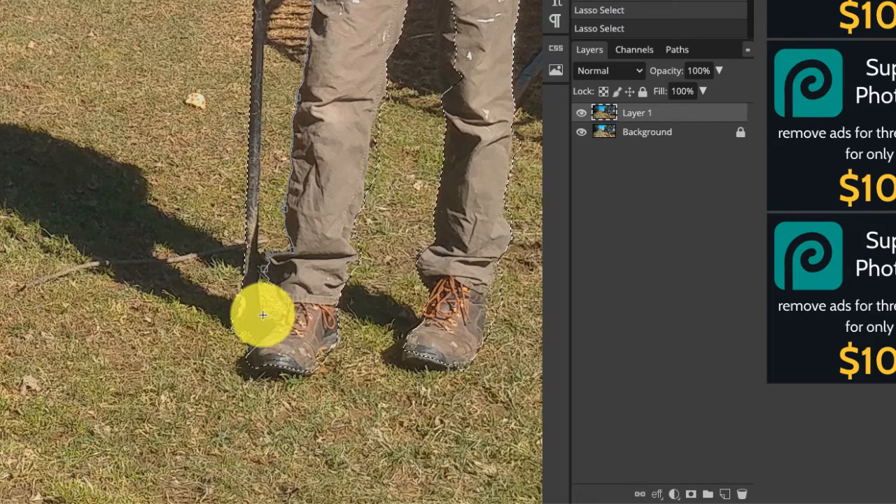
pyautogui.moveTo(255, 271); pyautogui.dragTo(264, 46)
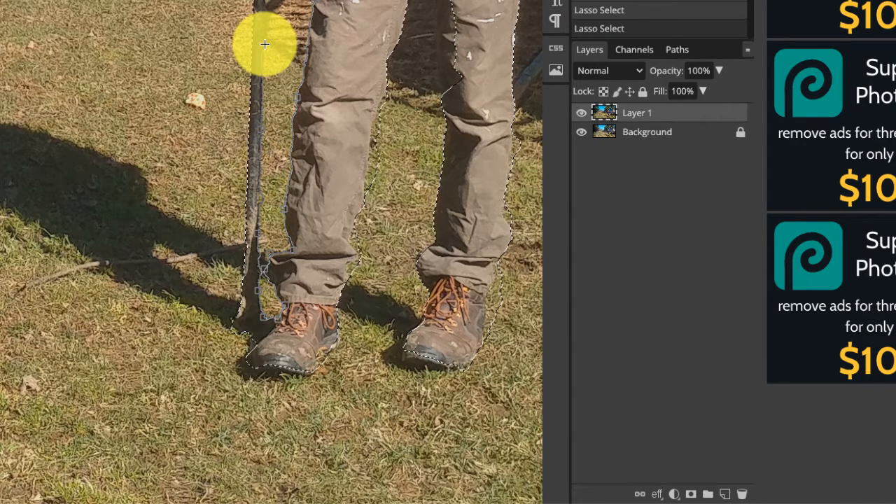
pyautogui.moveTo(265, 44)
pyautogui.mouseDown()
pyautogui.moveTo(271, 144)
pyautogui.moveTo(248, 266)
pyautogui.moveTo(246, 371)
pyautogui.mouseUp()
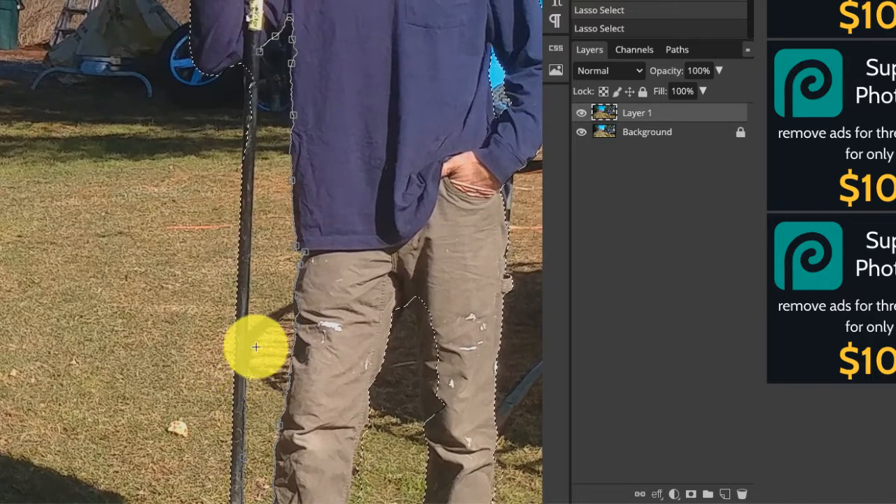
pyautogui.moveTo(244, 287)
pyautogui.mouseDown()
pyautogui.moveTo(256, 48)
pyautogui.moveTo(258, 219)
pyautogui.moveTo(244, 82)
pyautogui.mouseUp()
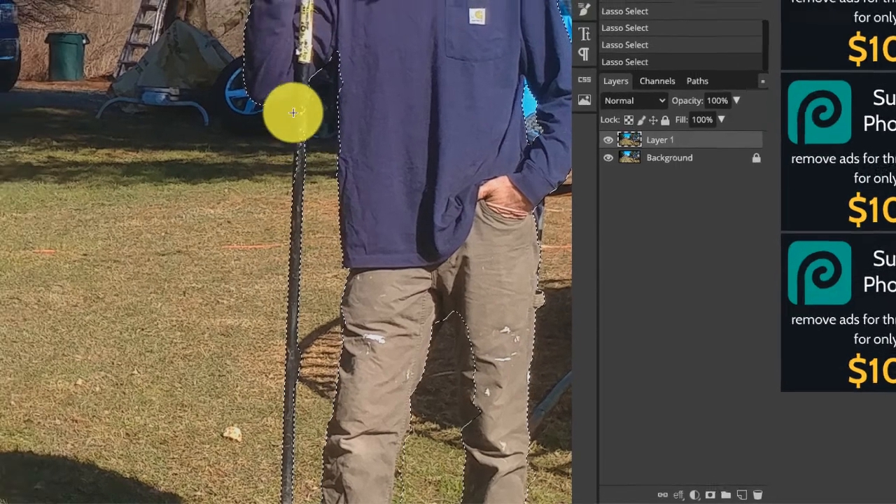
# Step: Trim leftover background along the pole below the elbow and between the man's legs from the selection with the freehand Lasso
pyautogui.moveTo(293, 112)
pyautogui.mouseDown()
pyautogui.moveTo(290, 104)
pyautogui.moveTo(299, 186)
pyautogui.moveTo(296, 100)
pyautogui.mouseUp()
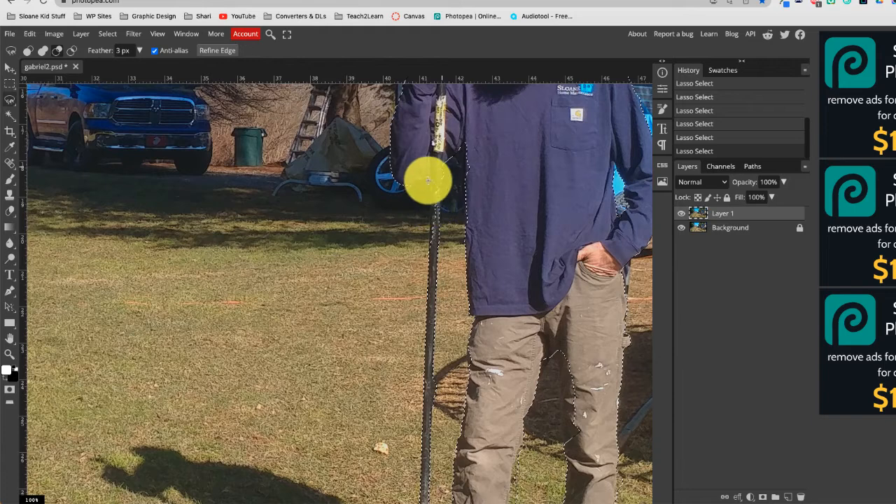
pyautogui.moveTo(428, 181)
pyautogui.mouseDown()
pyautogui.moveTo(432, 252)
pyautogui.moveTo(134, 133)
pyautogui.moveTo(10, 104)
pyautogui.moveTo(448, 179)
pyautogui.mouseUp()
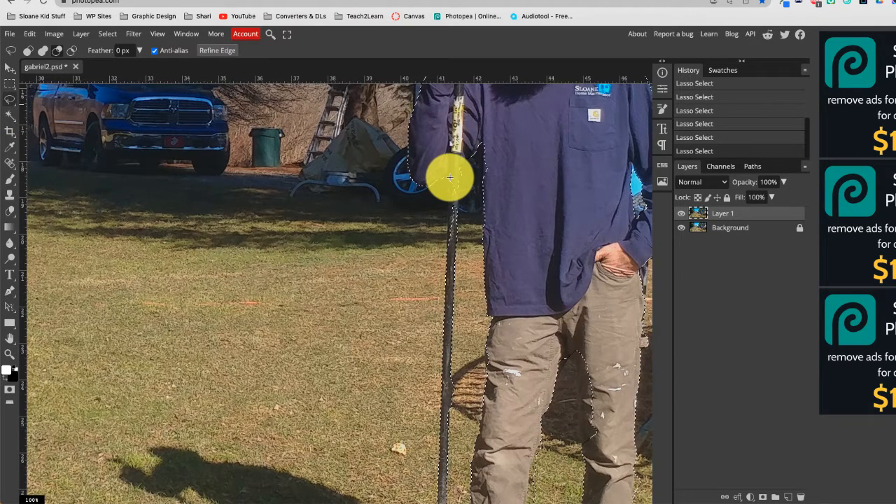
pyautogui.moveTo(450, 178)
pyautogui.mouseDown()
pyautogui.moveTo(45, 21)
pyautogui.moveTo(44, 46)
pyautogui.moveTo(445, 178)
pyautogui.mouseUp()
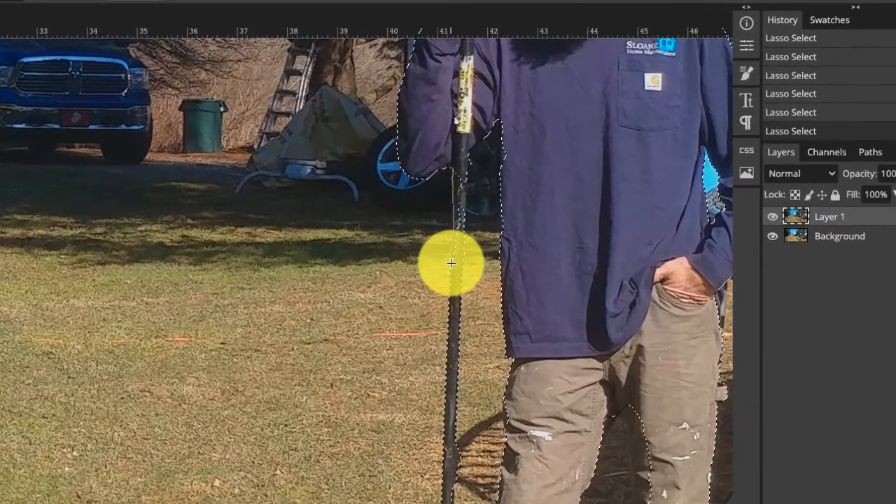
pyautogui.moveTo(464, 255)
pyautogui.mouseDown()
pyautogui.moveTo(462, 170)
pyautogui.moveTo(428, 175)
pyautogui.mouseUp()
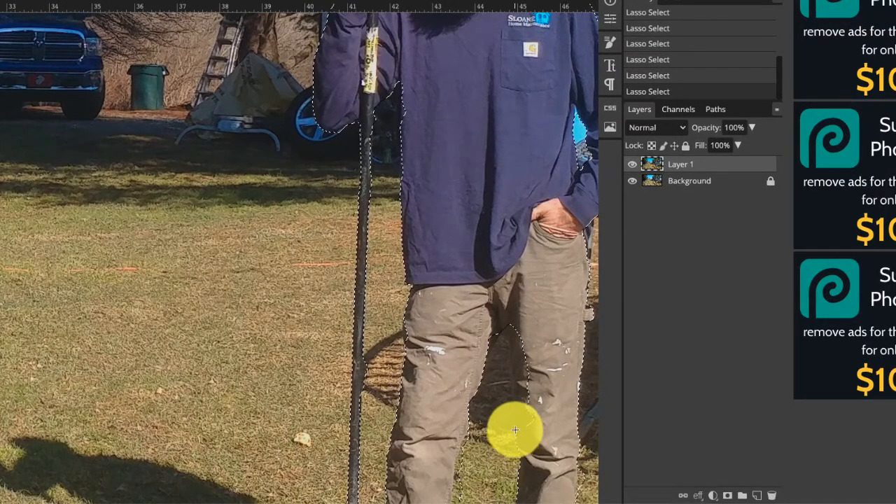
pyautogui.moveTo(513, 394)
pyautogui.mouseDown()
pyautogui.moveTo(518, 310)
pyautogui.moveTo(540, 385)
pyautogui.moveTo(526, 441)
pyautogui.moveTo(521, 453)
pyautogui.moveTo(516, 444)
pyautogui.moveTo(476, 466)
pyautogui.moveTo(458, 406)
pyautogui.moveTo(525, 417)
pyautogui.mouseUp()
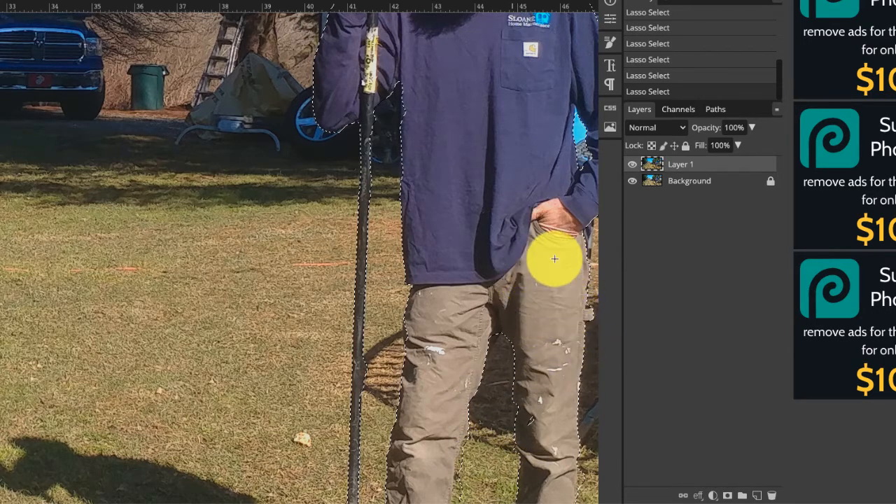
# Step: Add the top of the pole above the man's hand to the selection with the Magnetic Lasso in add mode
pyautogui.moveTo(554, 260); pyautogui.dragTo(402, 280)
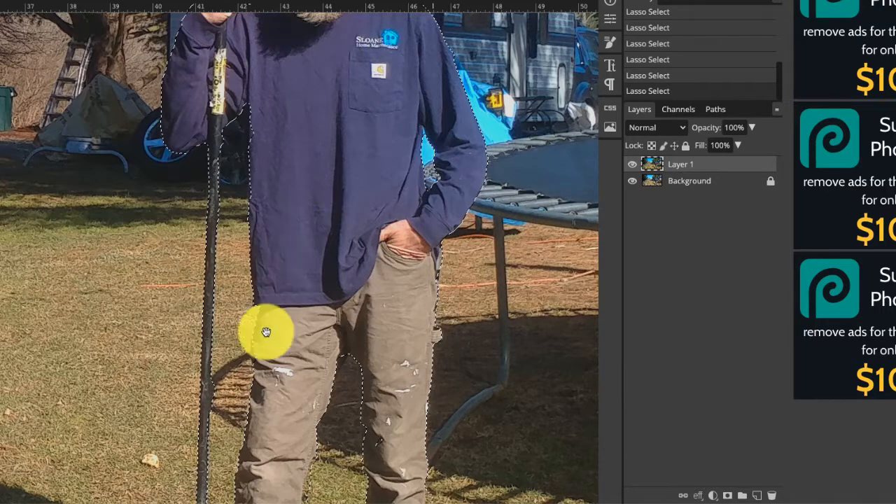
pyautogui.moveTo(301, 122); pyautogui.dragTo(329, 284)
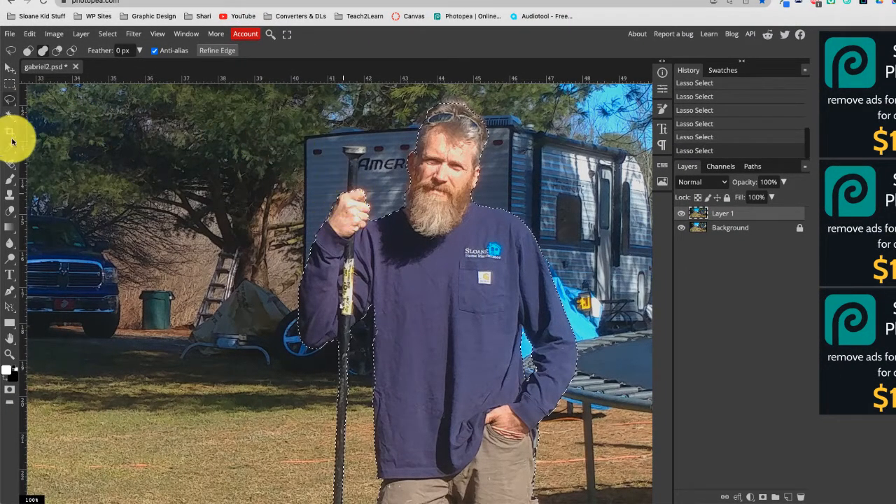
pyautogui.rightClick(9, 98)
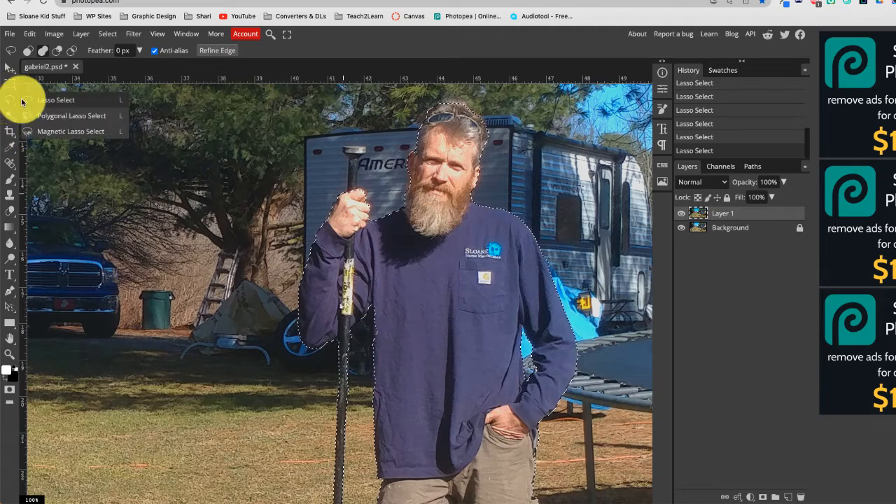
pyautogui.click(58, 131)
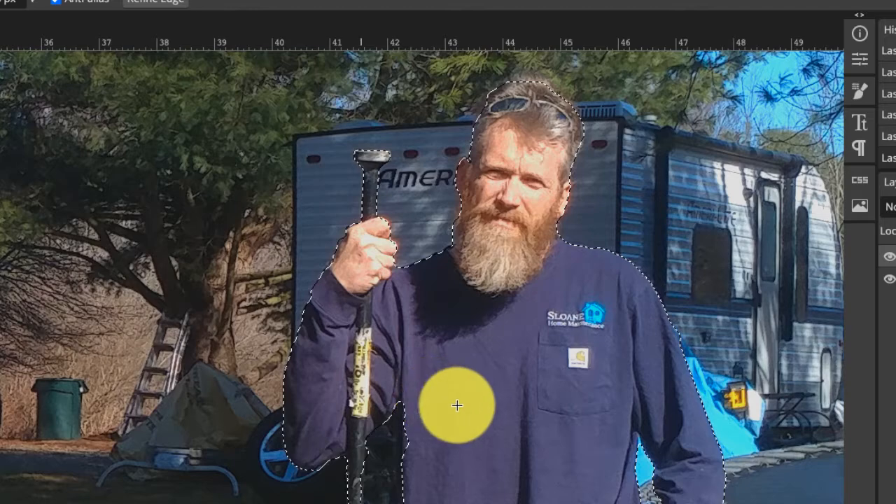
# Step: Switch back to the freehand Lasso and subtract the remaining slivers of grass beside the lower pole and around the trouser legs
pyautogui.moveTo(480, 438); pyautogui.dragTo(422, 270)
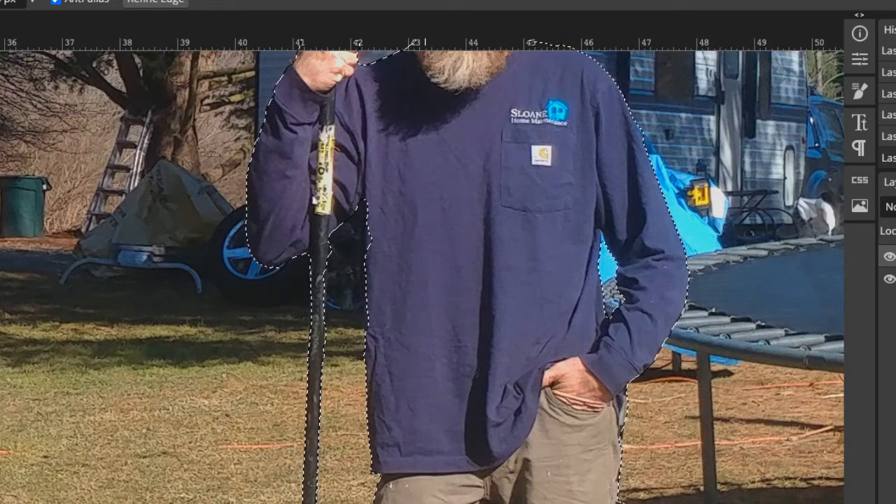
pyautogui.moveTo(395, 503); pyautogui.dragTo(256, 440)
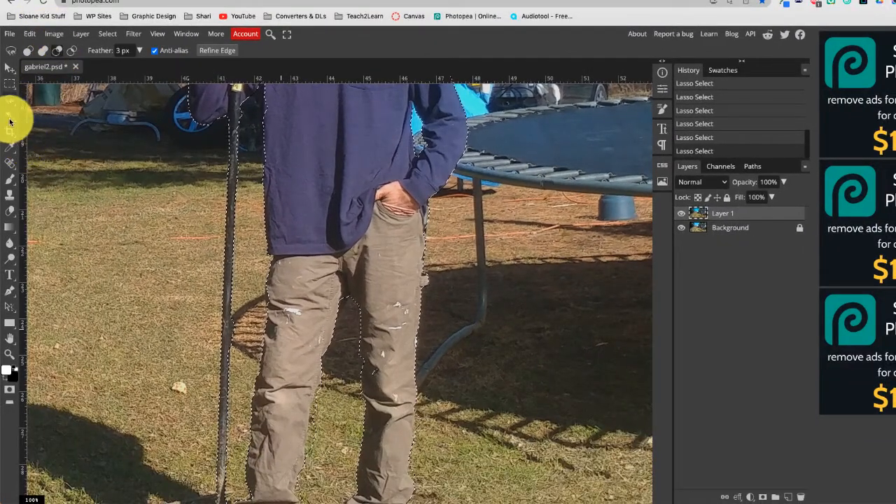
pyautogui.rightClick(12, 102)
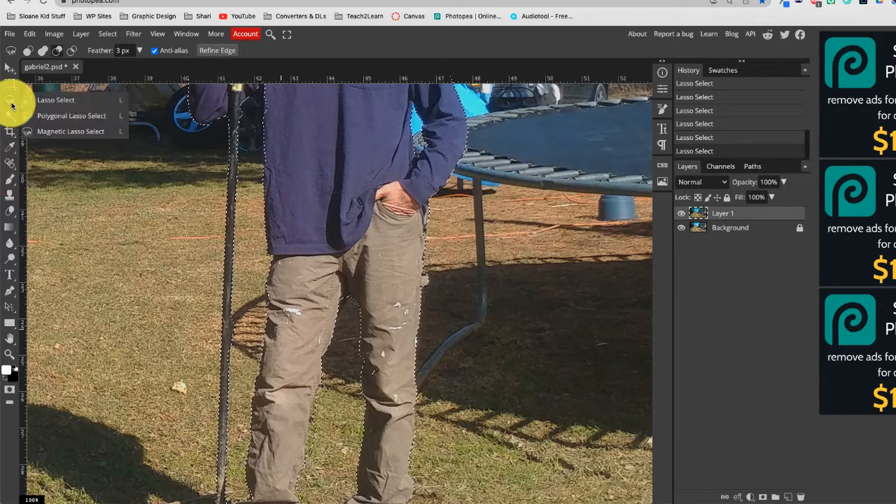
pyautogui.click(47, 105)
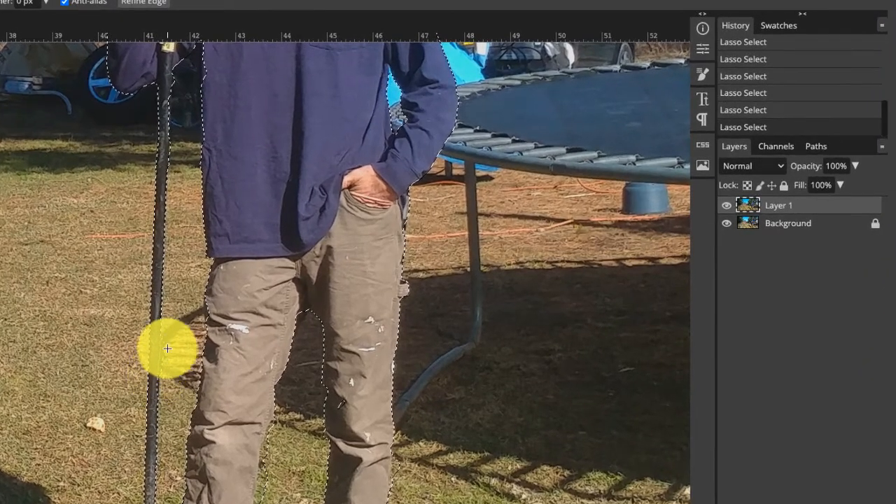
pyautogui.moveTo(167, 348); pyautogui.dragTo(160, 336)
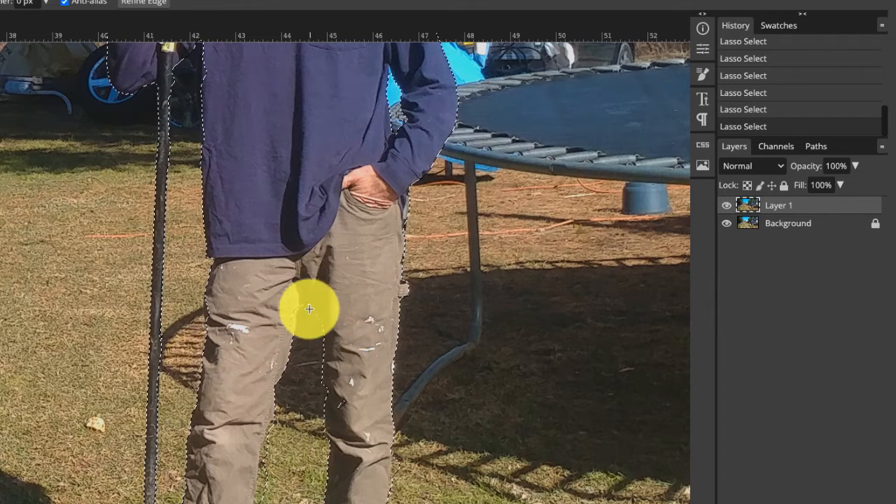
pyautogui.moveTo(396, 476); pyautogui.dragTo(388, 357)
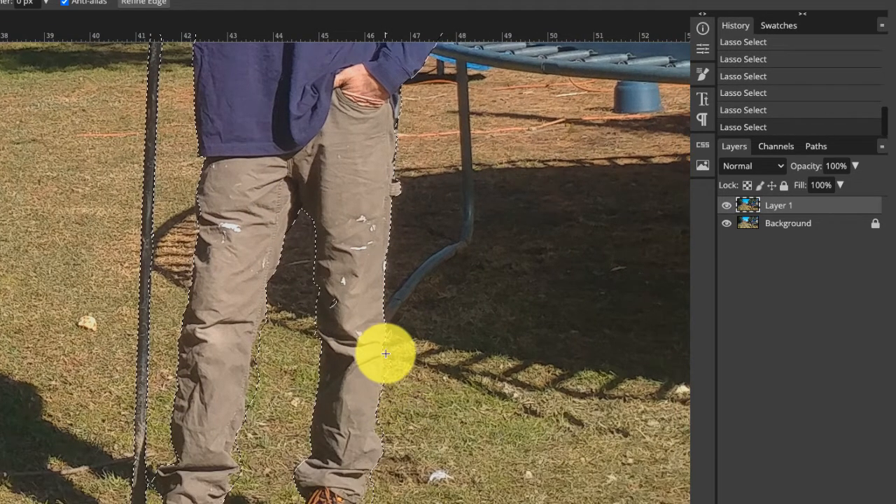
pyautogui.scroll(-1, 308, 494)
pyautogui.scroll(-2, 308, 493)
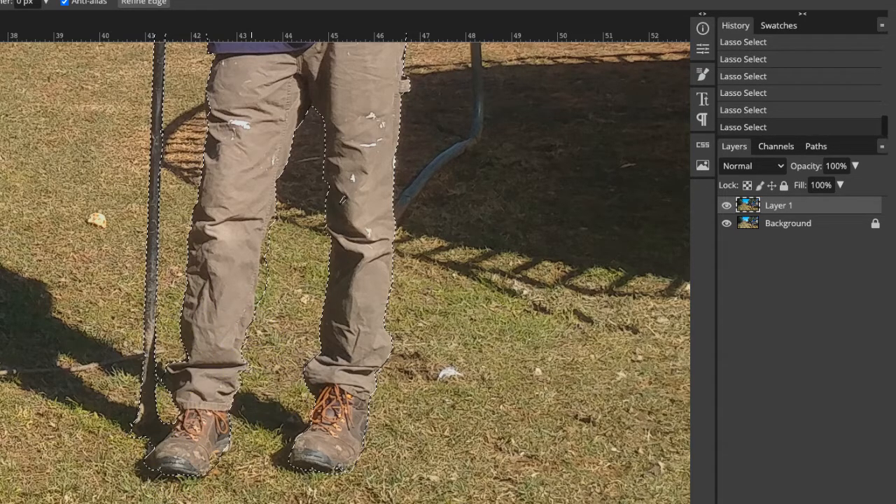
# Step: Undo the last Lasso edit around the legs and redo it to compare the selection outline
pyautogui.hotkey('ctrl', 'z')
pyautogui.scroll(1, 308, 280)
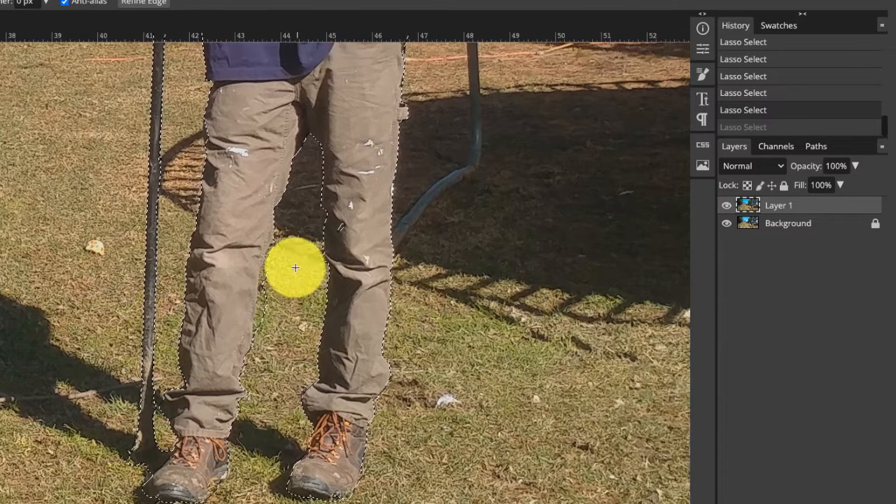
pyautogui.hotkey('ctrl', 'shift', 'z')
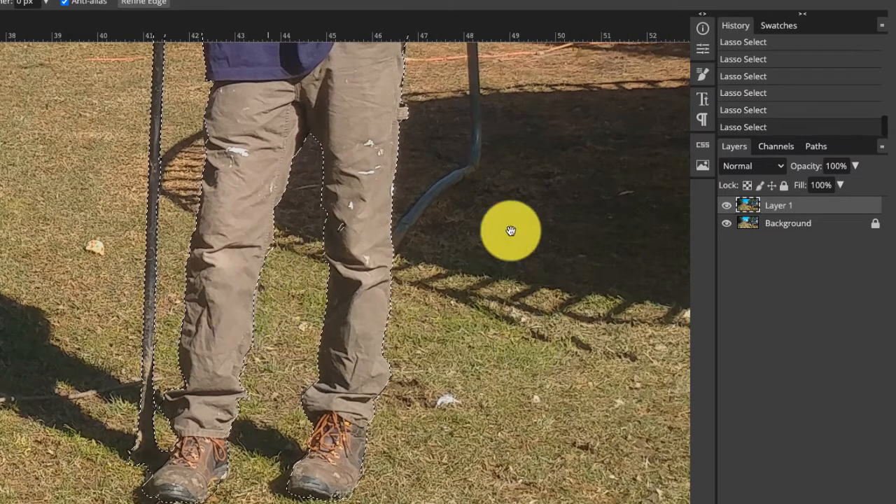
# Step: Copy the selected man and pole from Layer 1 and paste them as a new layer
pyautogui.moveTo(510, 231)
pyautogui.mouseDown()
pyautogui.moveTo(498, 248)
pyautogui.moveTo(494, 387)
pyautogui.mouseUp()
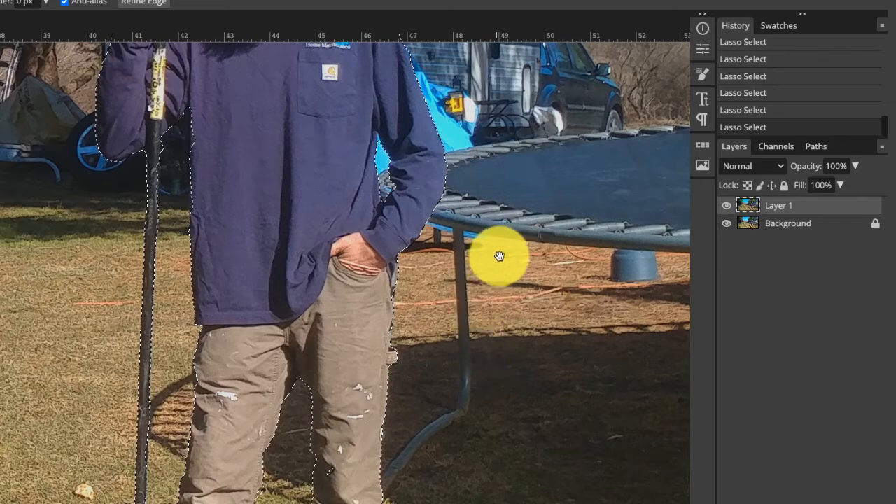
pyautogui.moveTo(498, 256); pyautogui.dragTo(503, 435)
pyautogui.moveTo(496, 232); pyautogui.dragTo(507, 323)
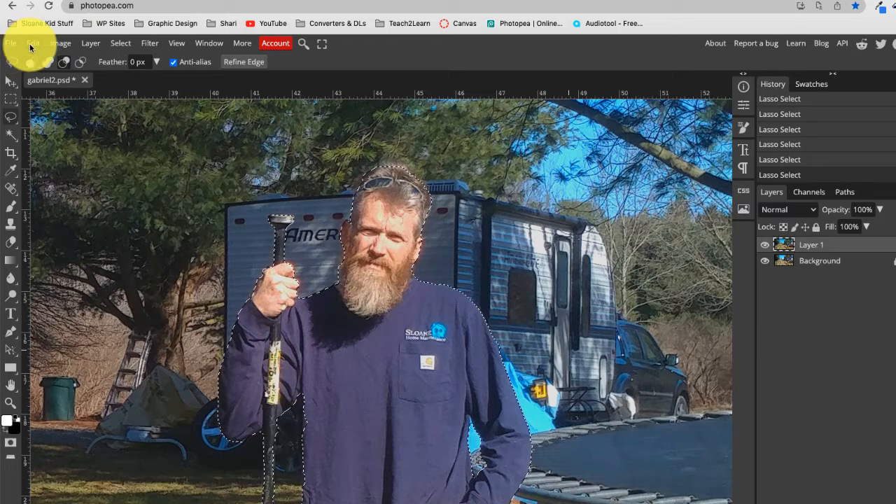
pyautogui.click(31, 46)
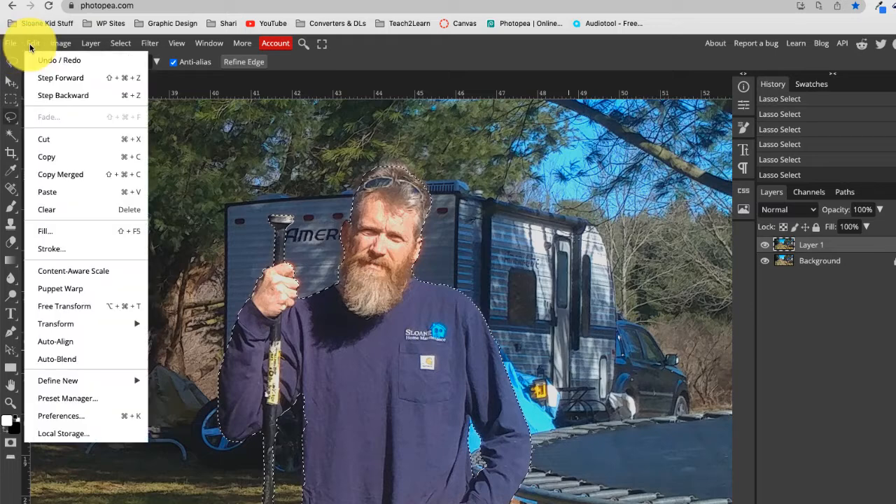
pyautogui.click(59, 160)
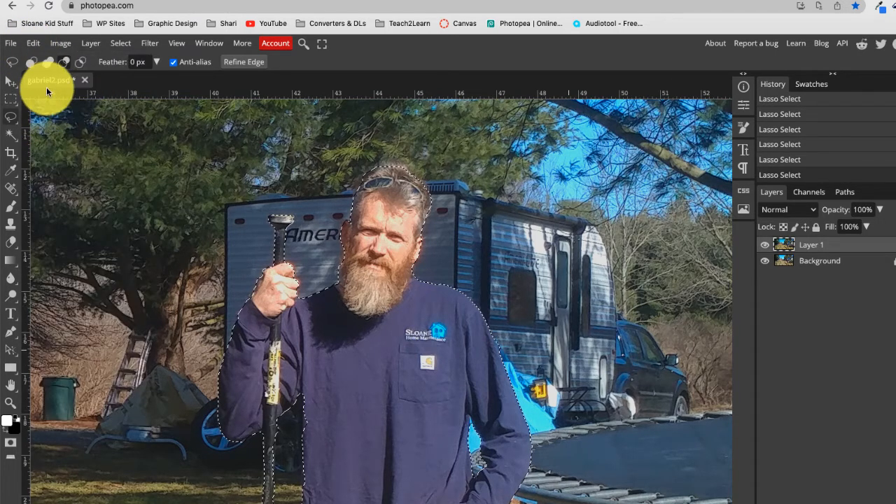
pyautogui.click(34, 44)
pyautogui.click(60, 194)
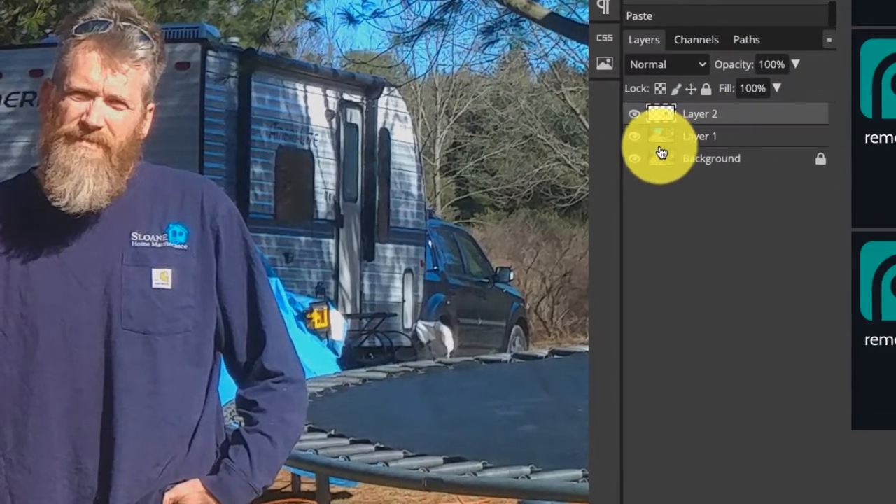
# Step: Hide Layer 1 and the Background layer, and check the edges of the isolated cutout down to the boots
pyautogui.click(634, 138)
pyautogui.click(634, 160)
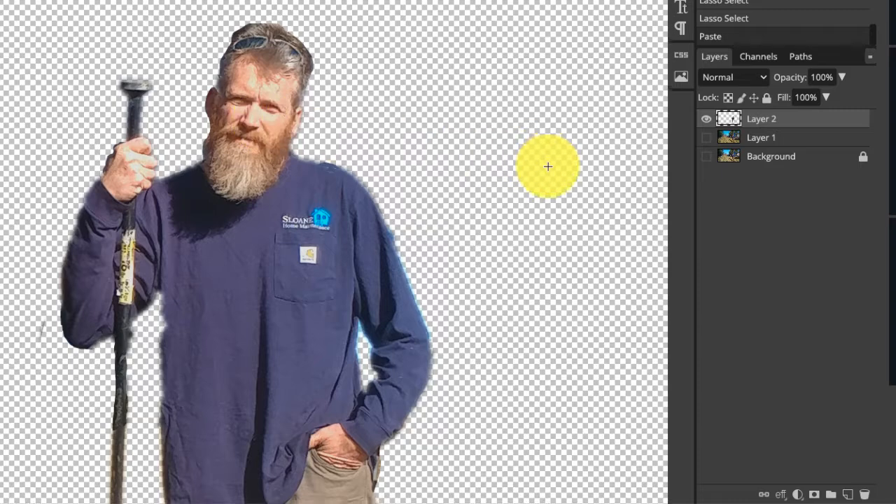
pyautogui.scroll(-5, 546, 163)
pyautogui.scroll(-4, 547, 166)
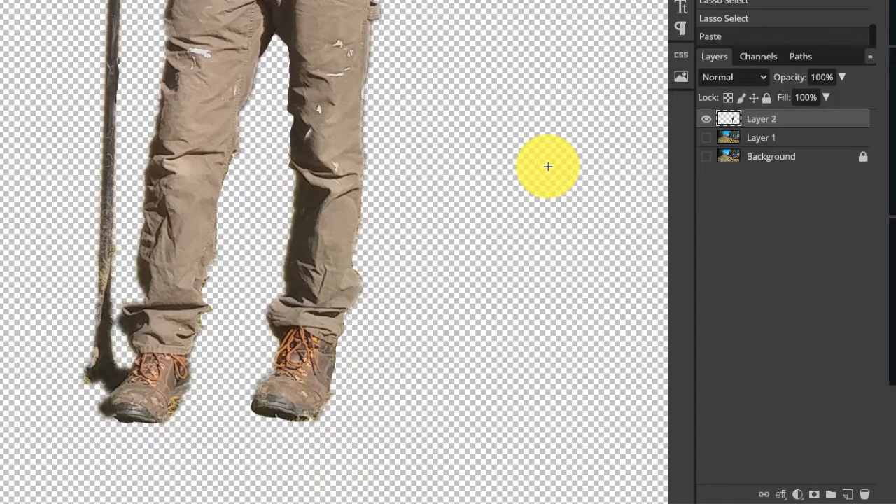
# Step: Select Layer 2 with the cutout and open the parade photo jkfn090.jpeg from the school folder as a second document
pyautogui.scroll(8, 547, 166)
pyautogui.scroll(5, 548, 166)
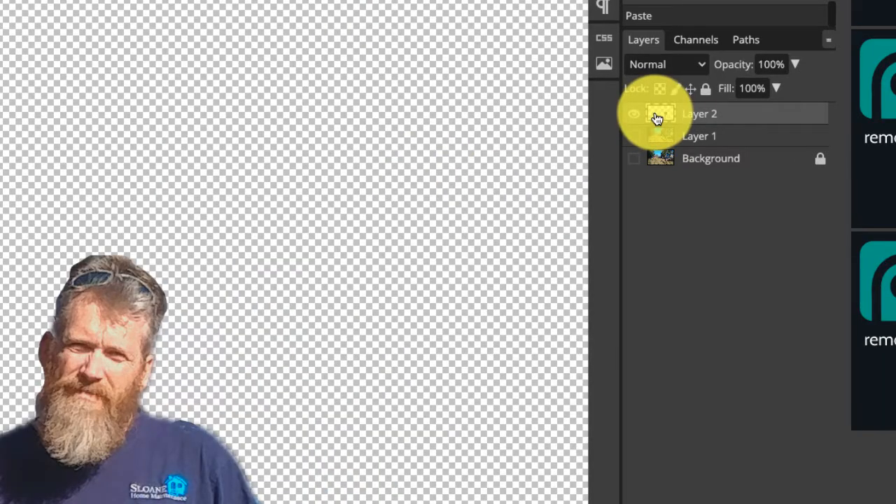
pyautogui.click(657, 119)
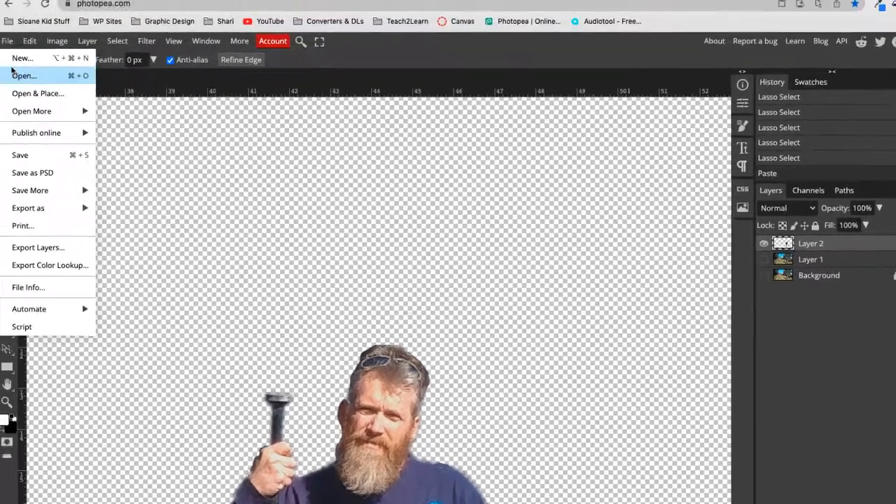
pyautogui.click(21, 78)
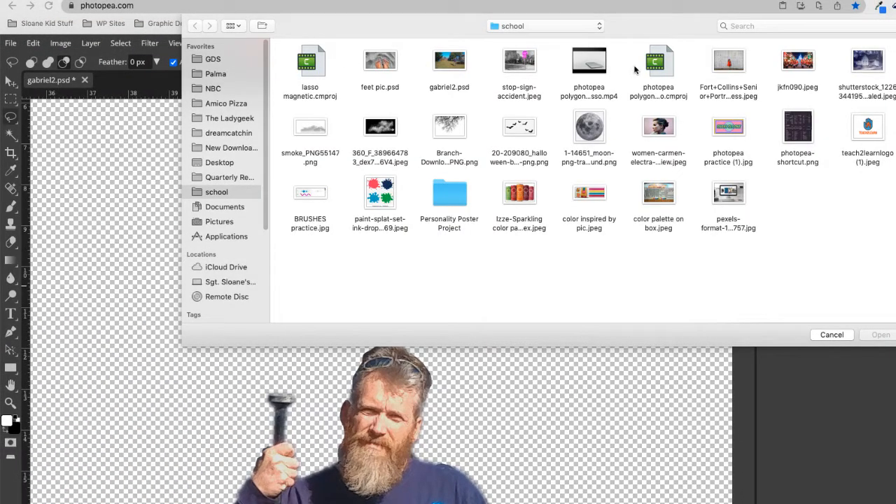
pyautogui.click(798, 61)
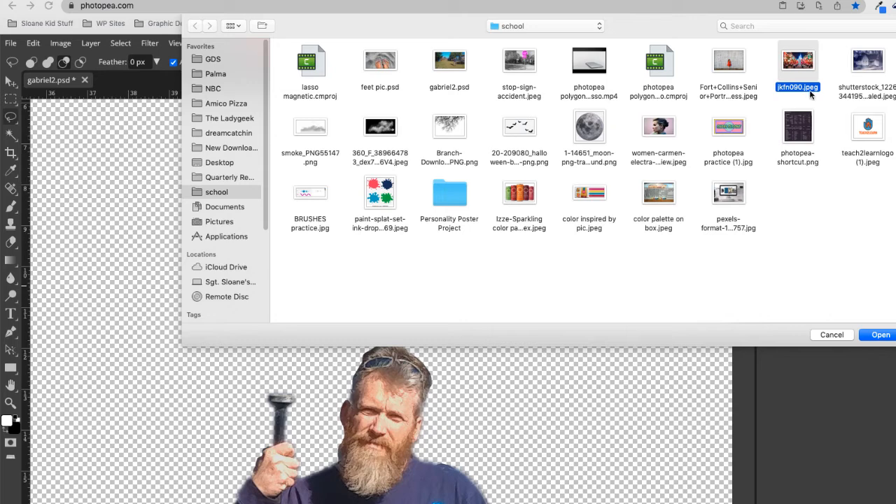
pyautogui.click(881, 335)
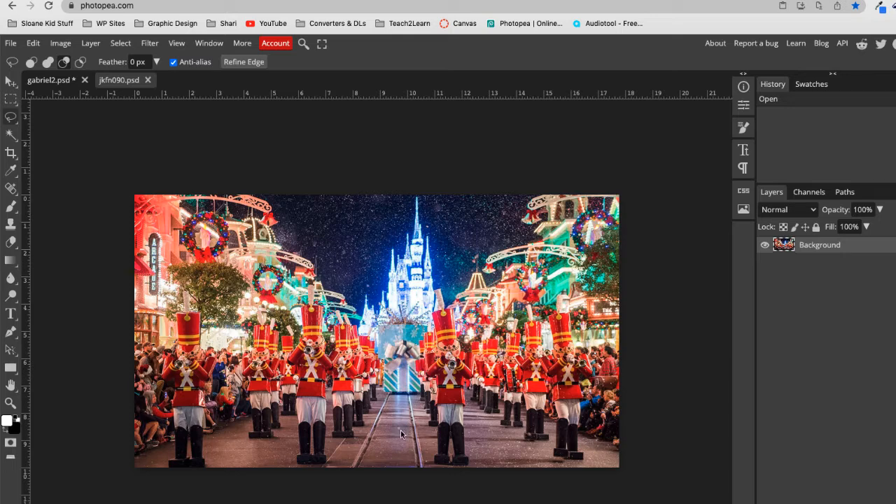
# Step: Paste the cutout man into the parade photo as a new layer and move him down to Y 622 px with Free Transform
pyautogui.press('super+v')
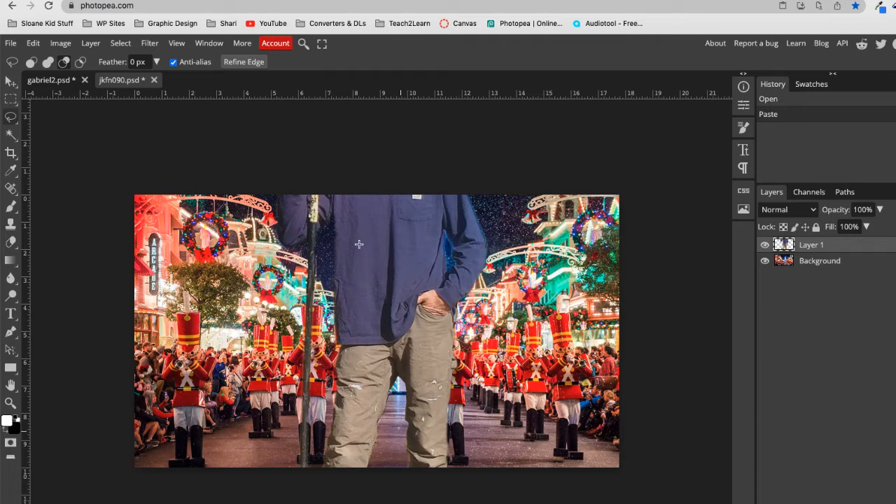
pyautogui.click(31, 44)
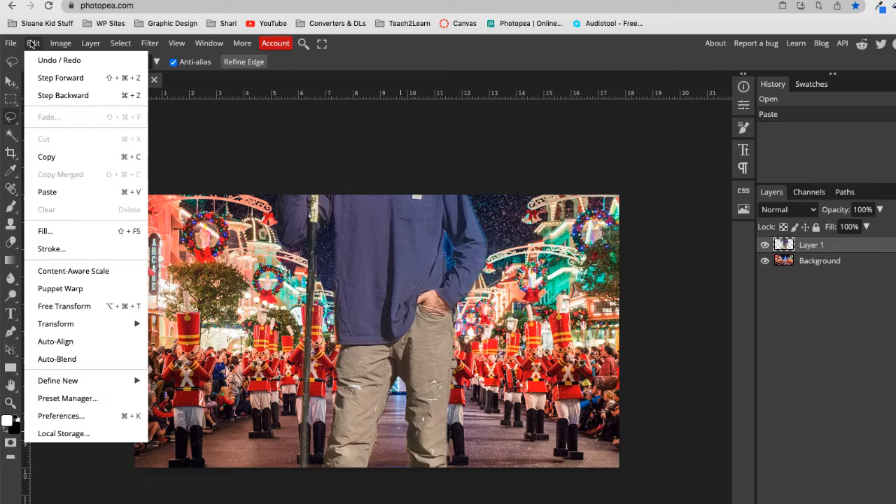
pyautogui.click(92, 308)
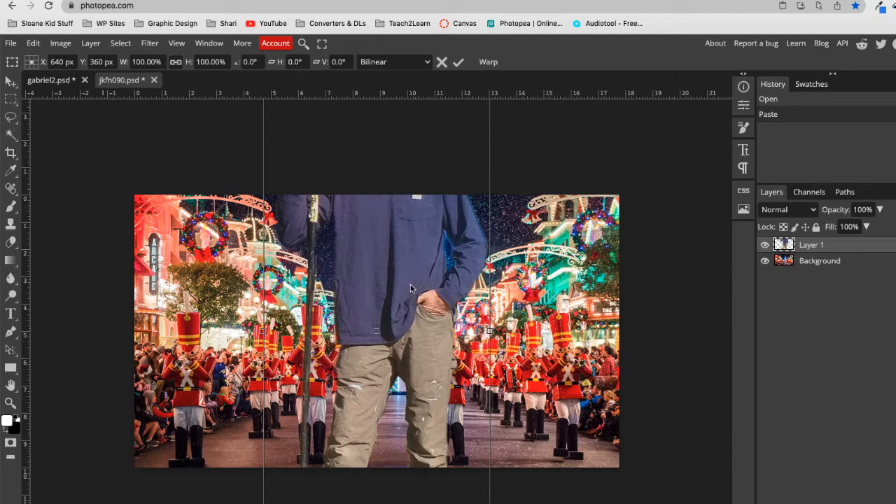
pyautogui.moveTo(404, 271); pyautogui.dragTo(404, 359)
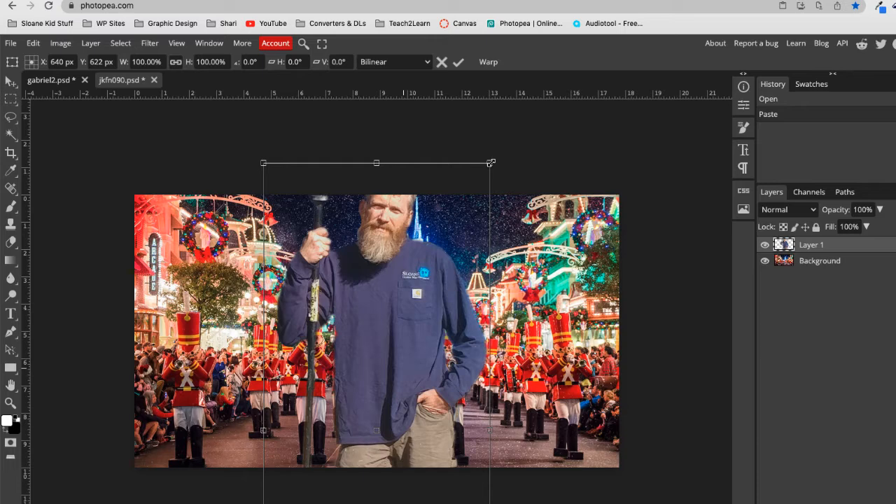
# Step: Scale the man to about 32%, place him mid-street in front of the castle at about X 686, Y 487 px, and apply the transform
pyautogui.moveTo(491, 162); pyautogui.dragTo(389, 334)
pyautogui.moveTo(334, 439); pyautogui.dragTo(508, 227)
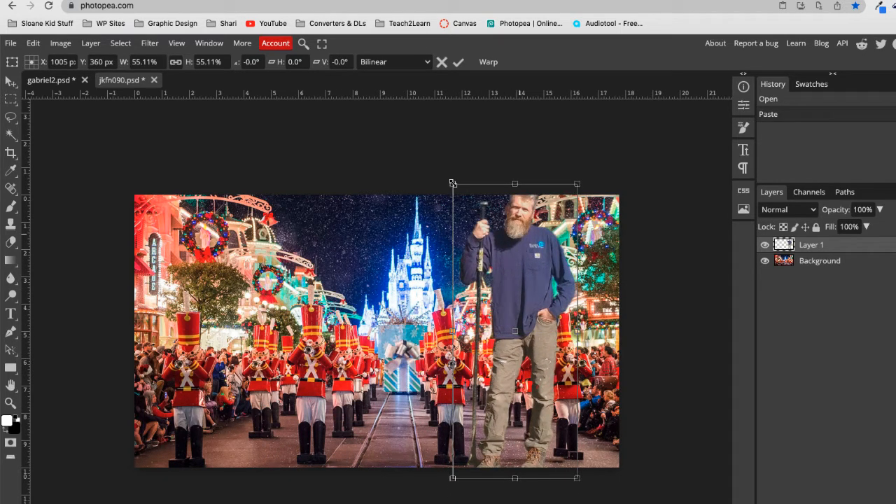
pyautogui.moveTo(453, 184); pyautogui.dragTo(504, 270)
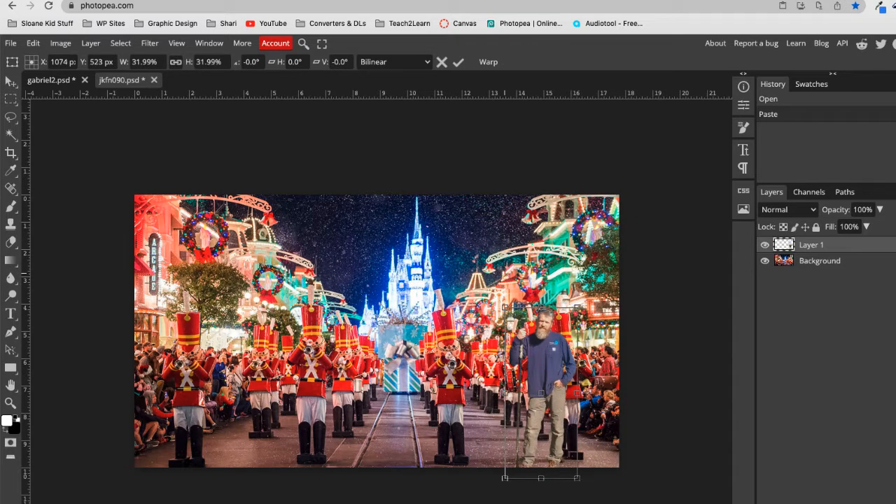
pyautogui.moveTo(544, 395); pyautogui.dragTo(398, 375)
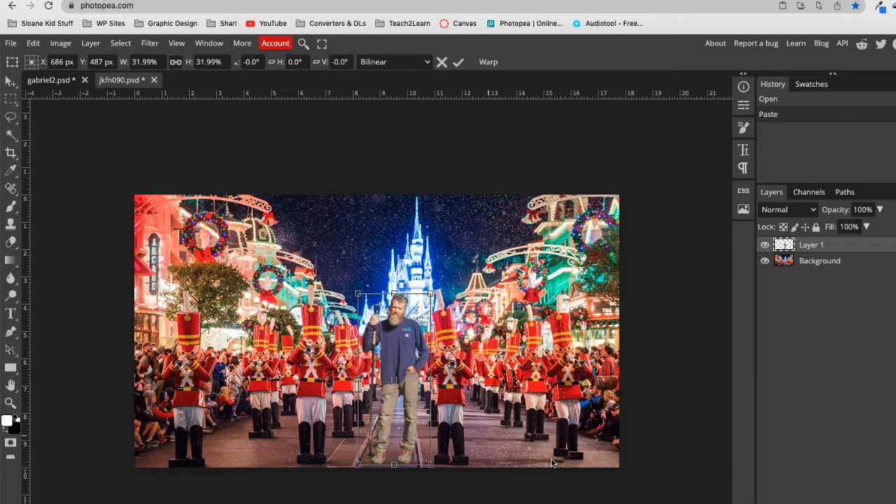
pyautogui.click(854, 262)
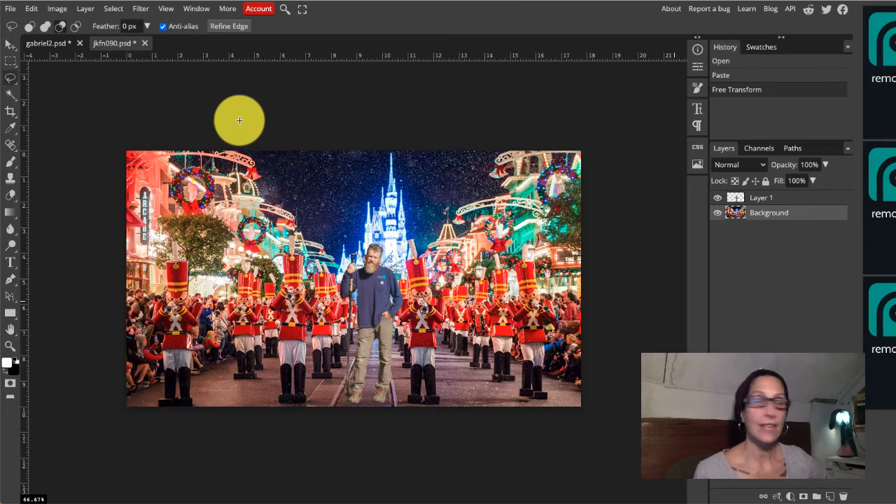
# Step: Show the available export formats for the finished composite
pyautogui.click(10, 8)
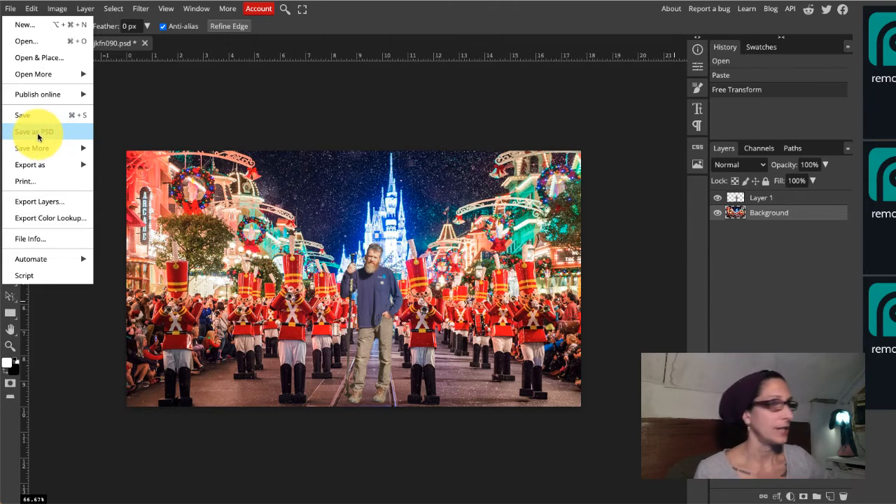
pyautogui.moveTo(39, 165)
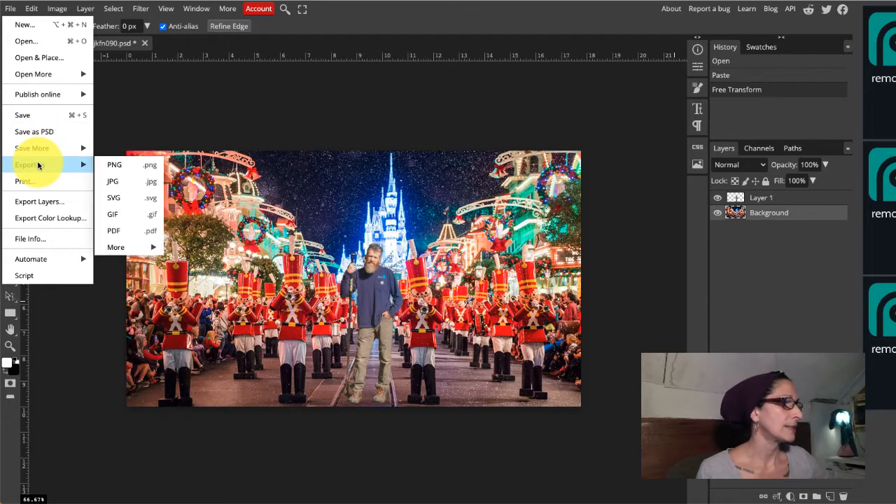